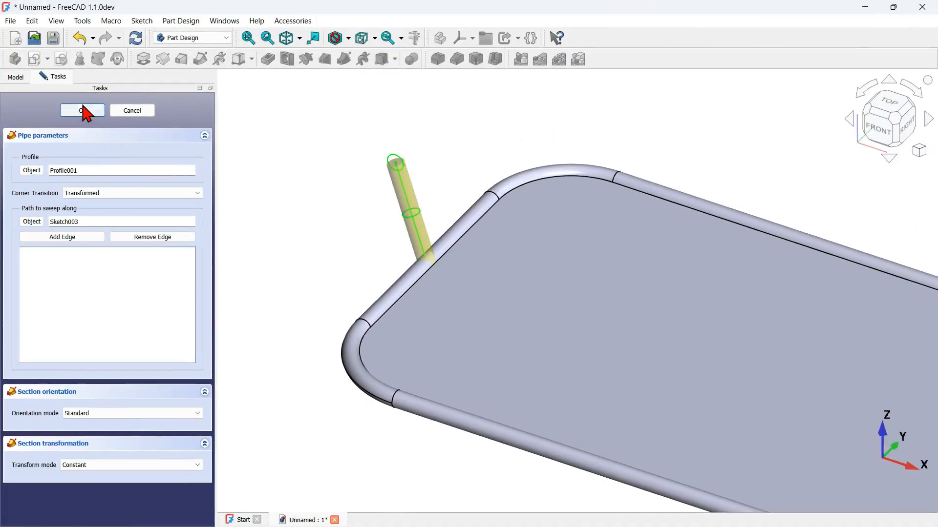
click(83, 110)
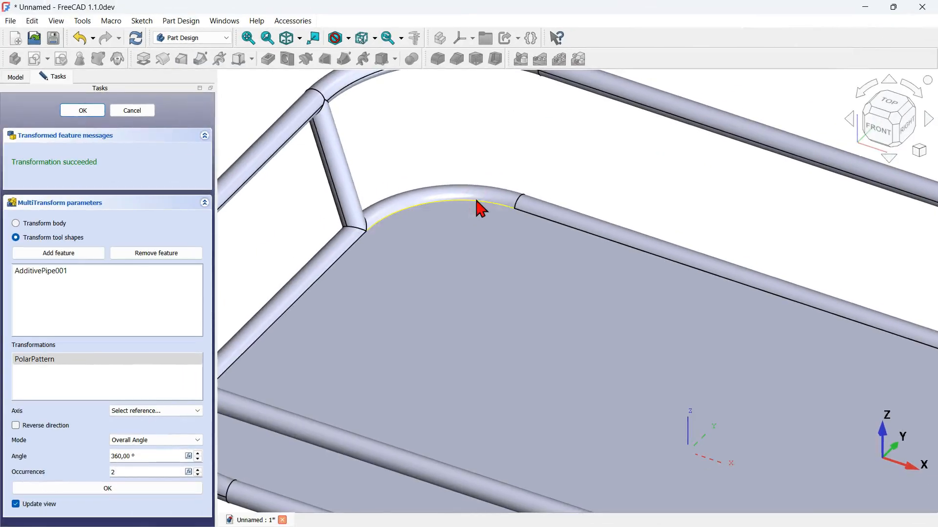
click(477, 200)
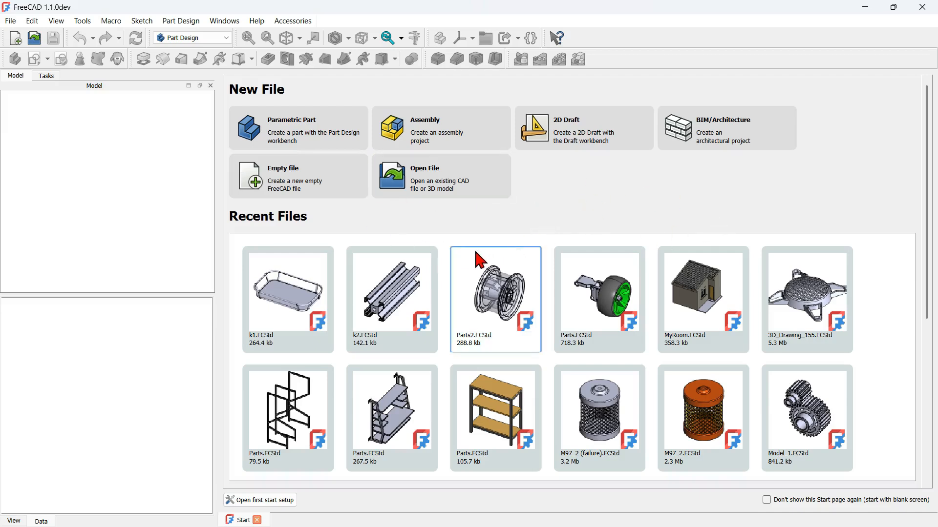
Step: Create a new empty file with a body and open a sketch on its XY plane
click(293, 182)
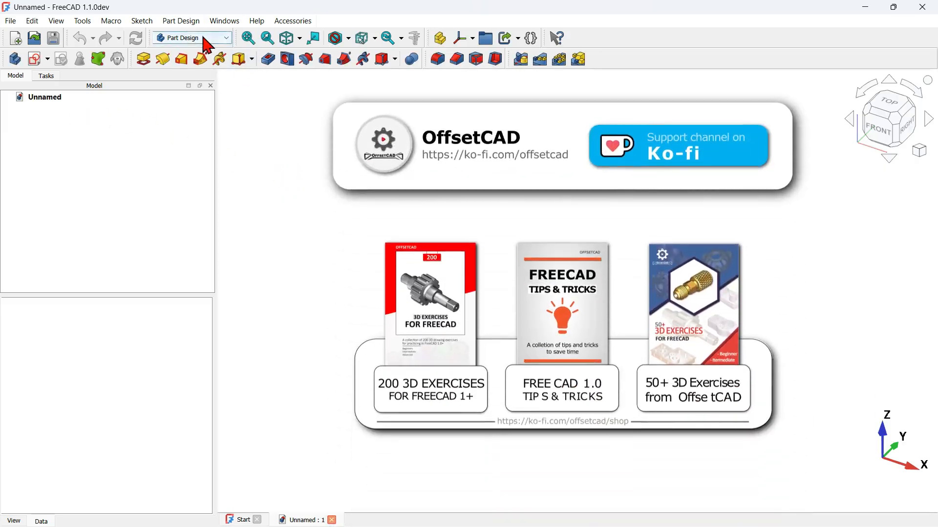
click(13, 62)
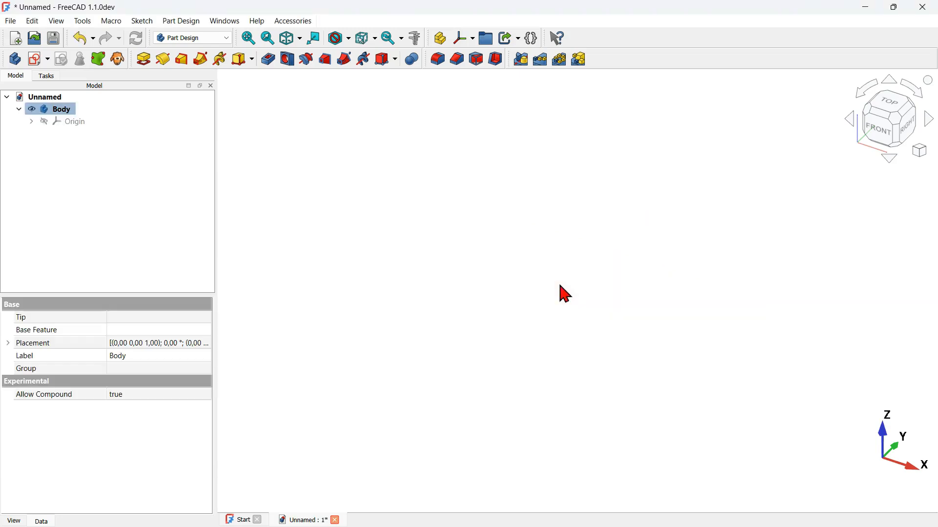
click(385, 235)
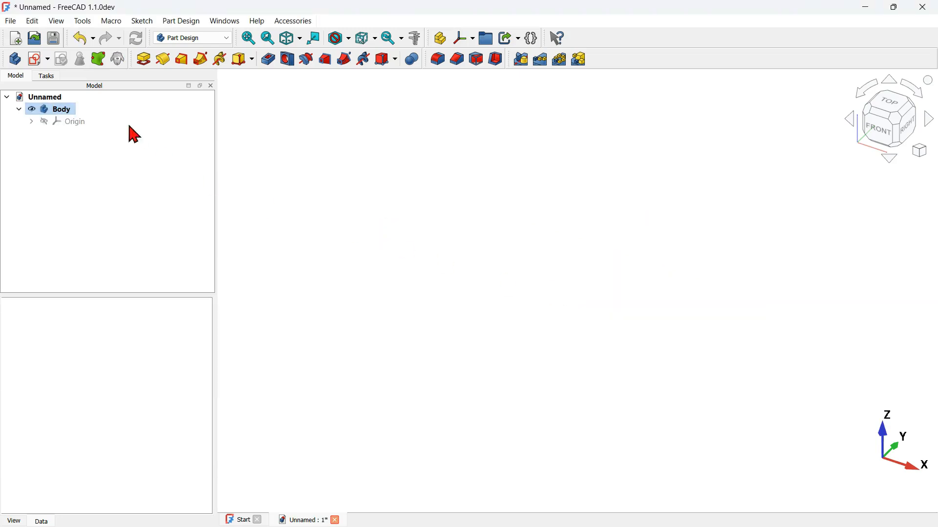
click(37, 60)
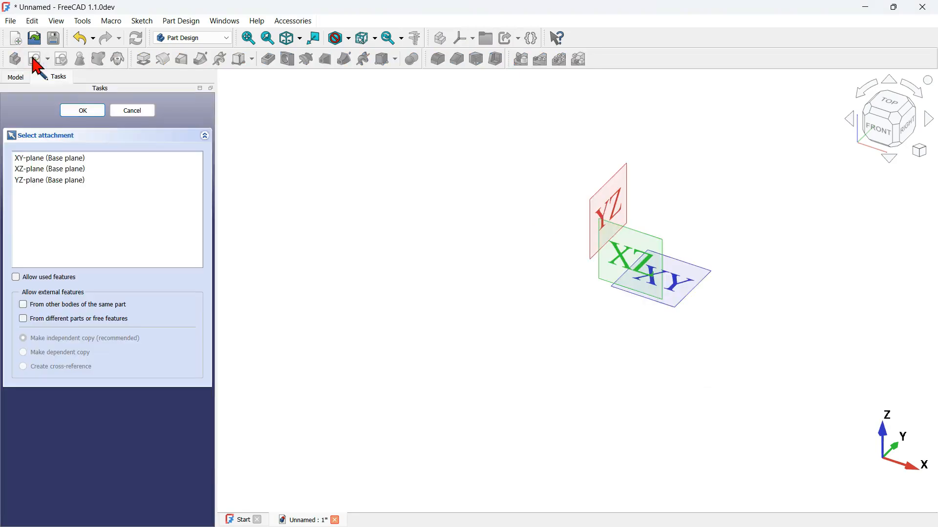
click(695, 281)
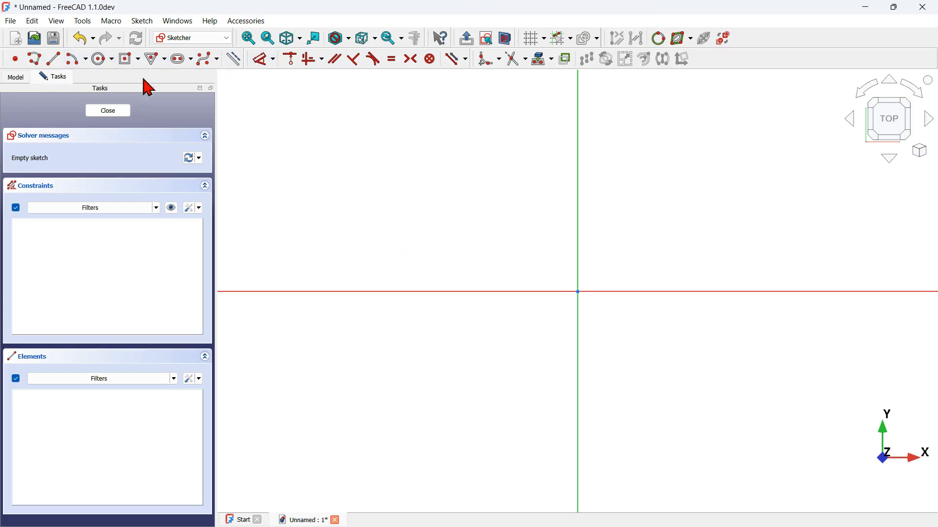
Step: Draw a rounded rectangle centred on the origin, 200 mm wide and 120 mm high with 25 mm corner radius, and close the sketch
click(139, 59)
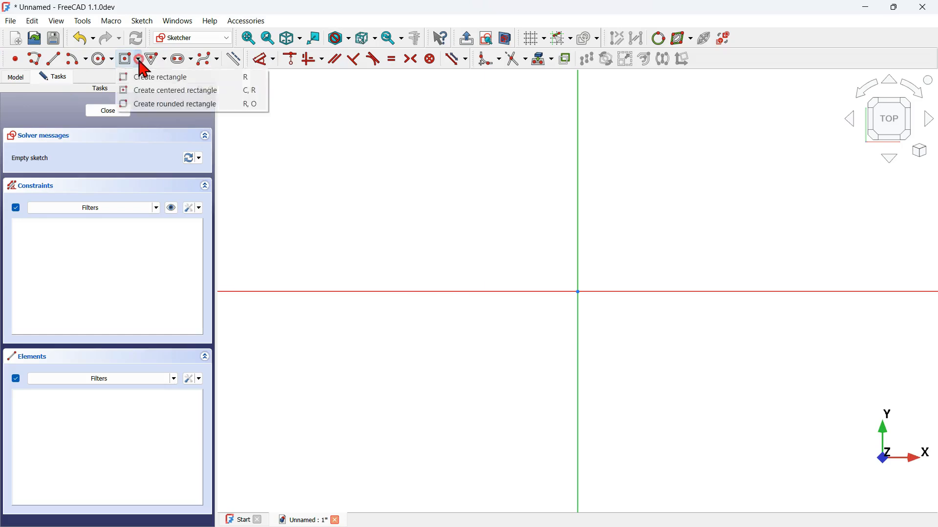
click(204, 93)
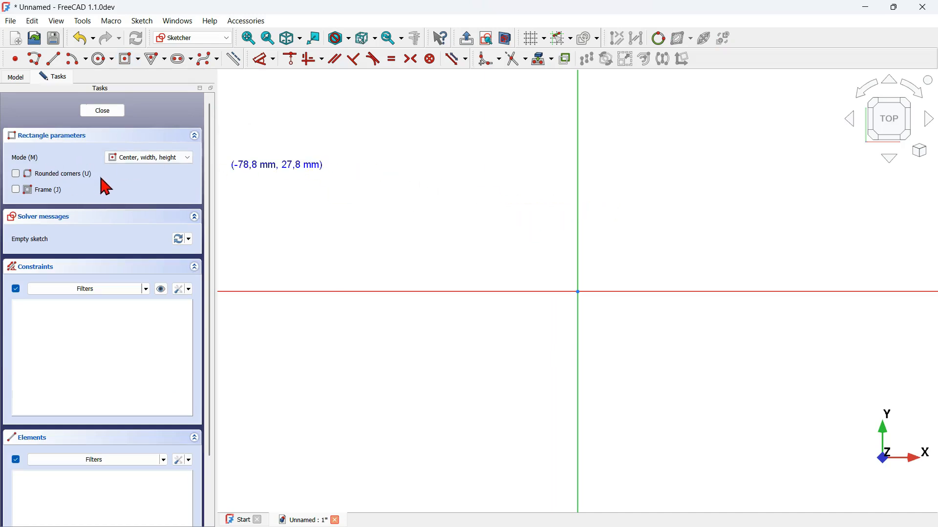
scroll(444, 259, down, 2)
click(518, 276)
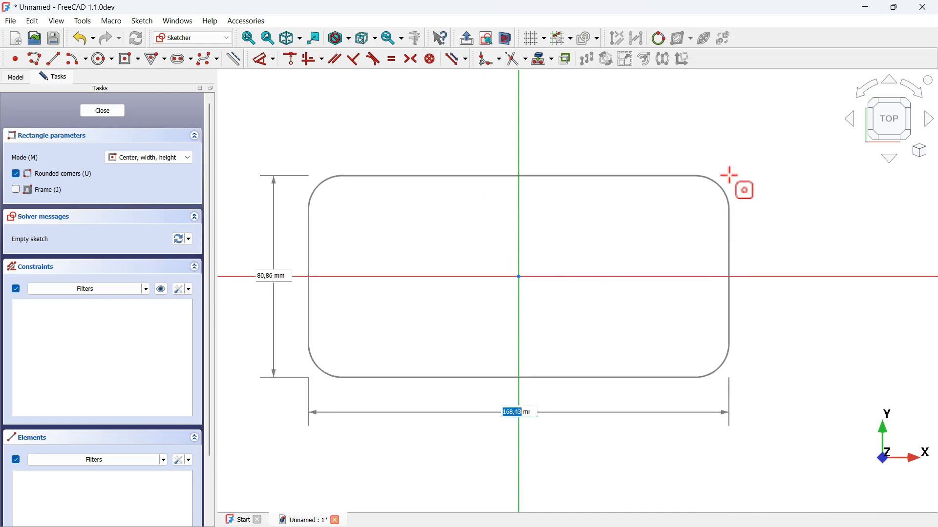
text(200)
key(Tab)
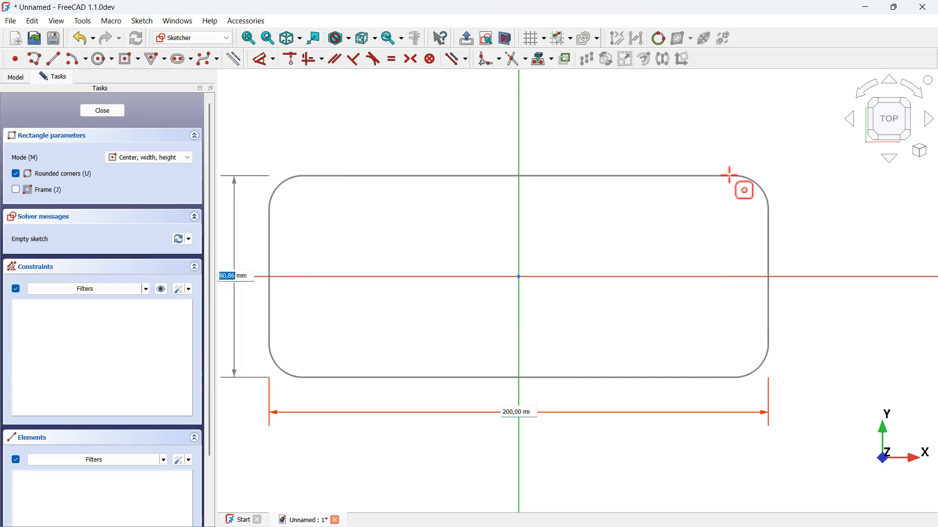
text(120)
key(Tab)
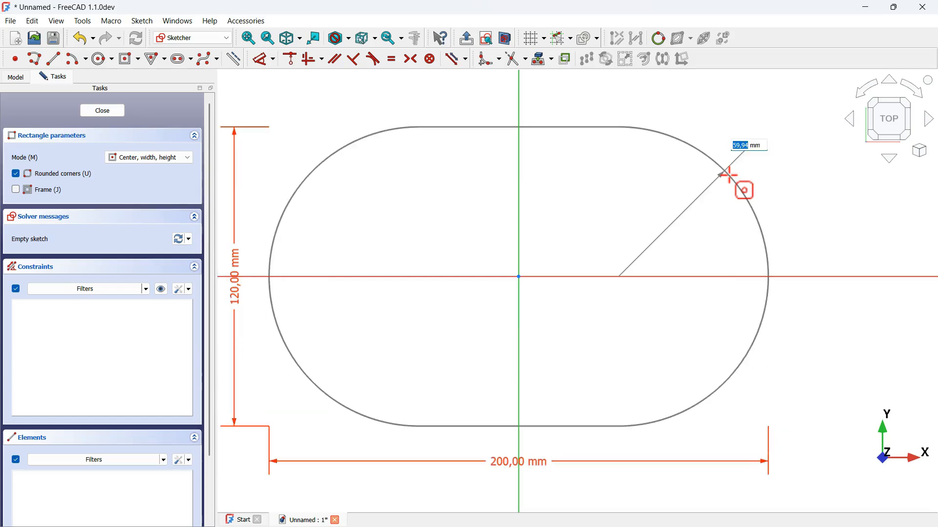
text(25)
key(Return)
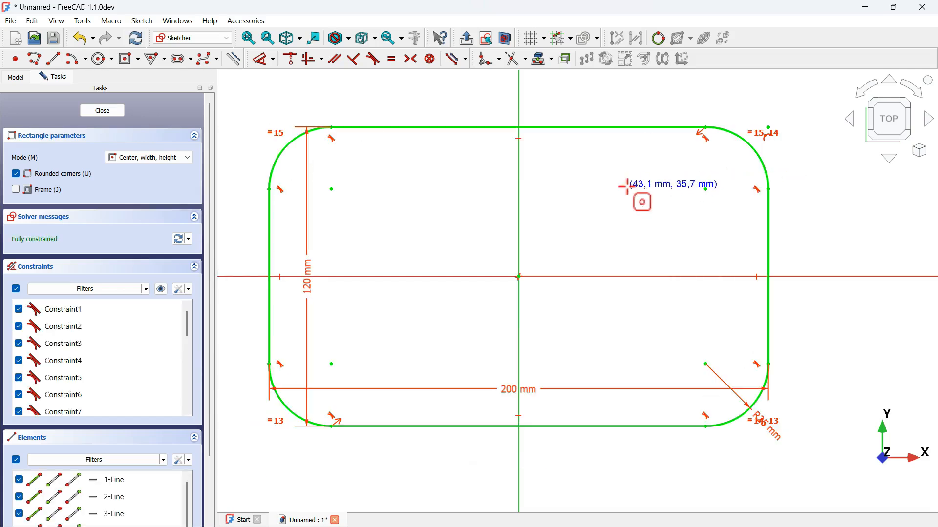
scroll(639, 199, down, 3)
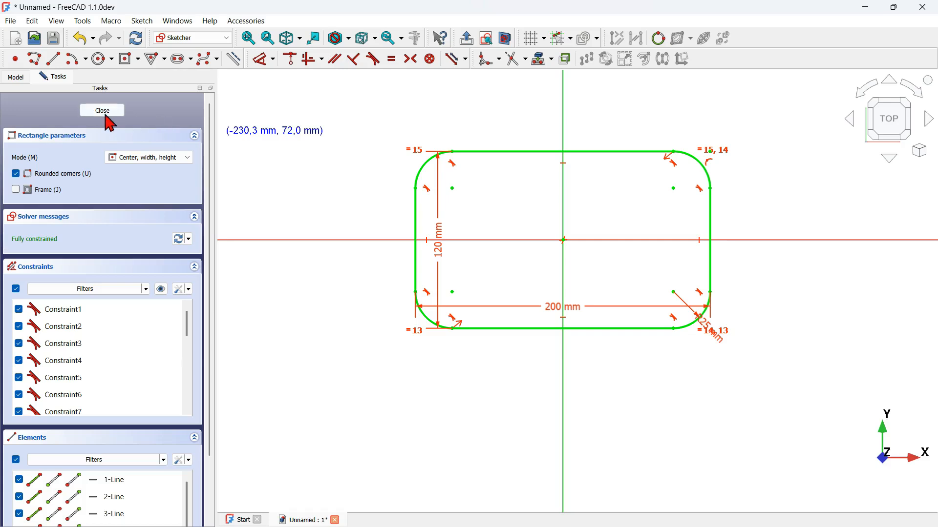
click(101, 113)
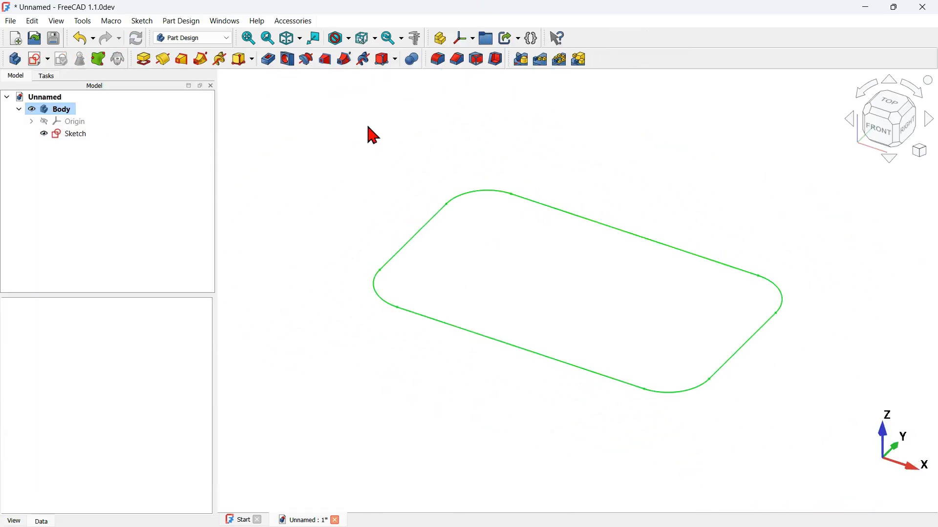
Step: Pad the rounded rectangle sketch to 1.5 mm, symmetric to its plane
click(141, 61)
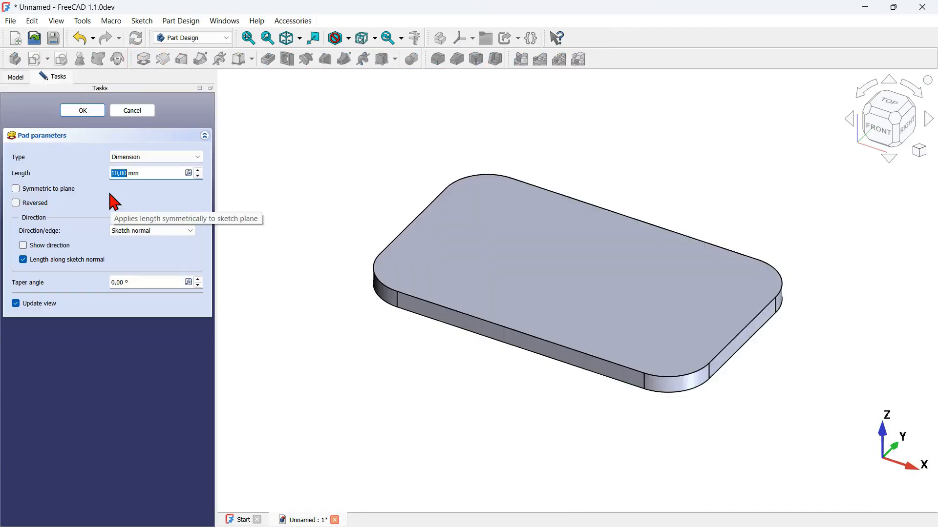
click(62, 189)
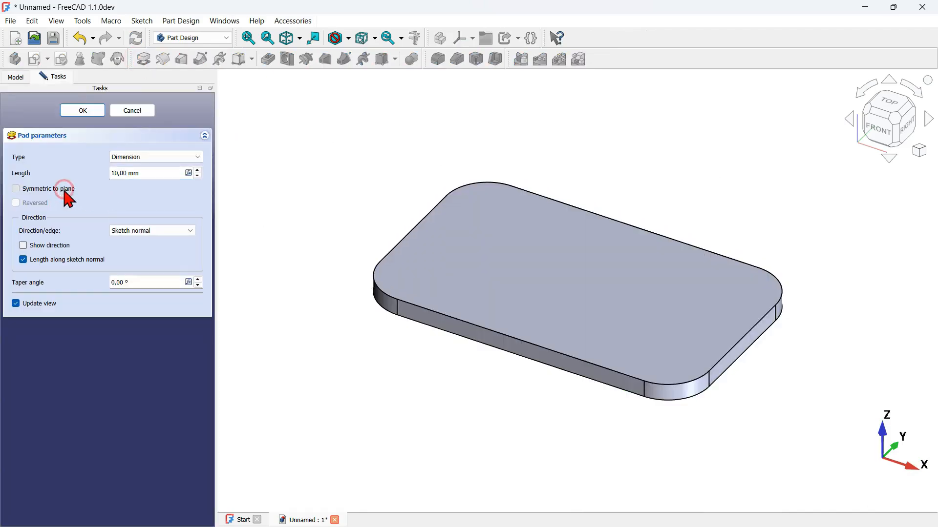
drag(161, 172, 73, 180)
text(1,5)
click(79, 112)
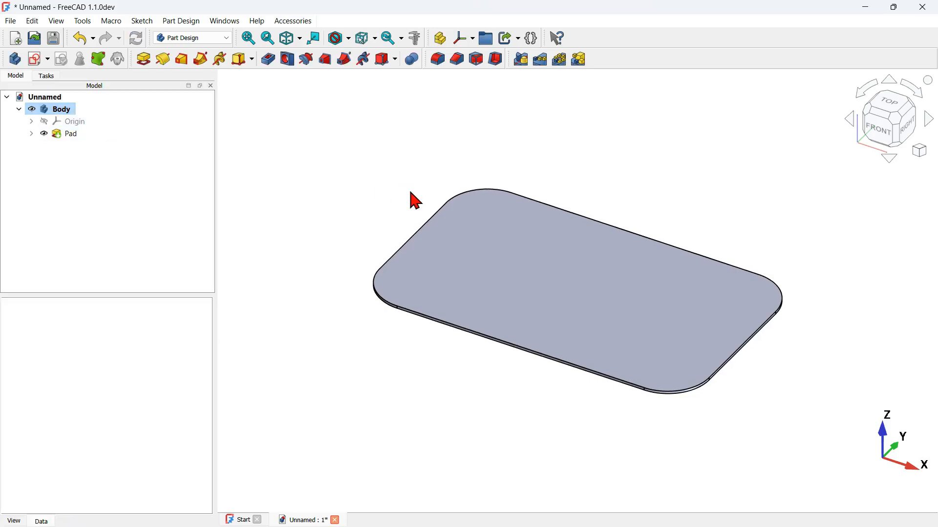
Step: Examine the tubular frame around the base plate in the finished k1 model
middle_drag(406, 342, 377, 370)
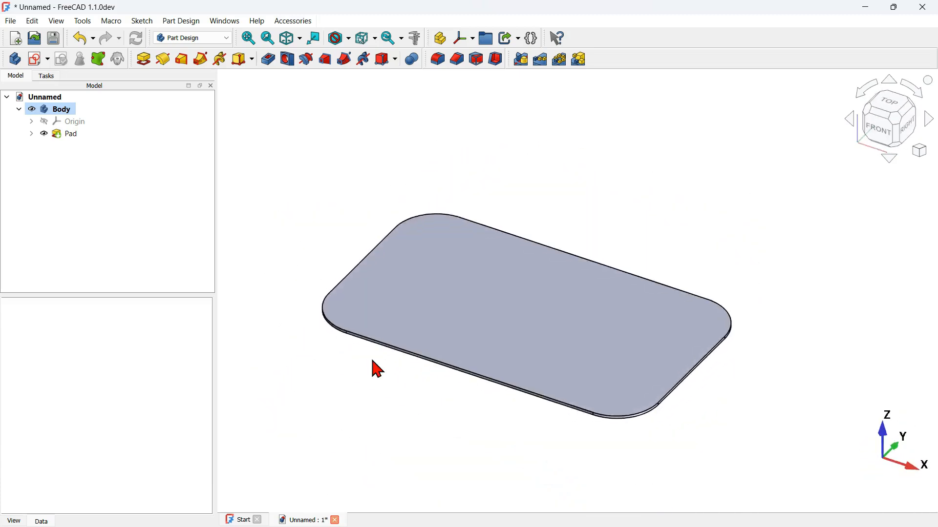
key(v)
key(f)
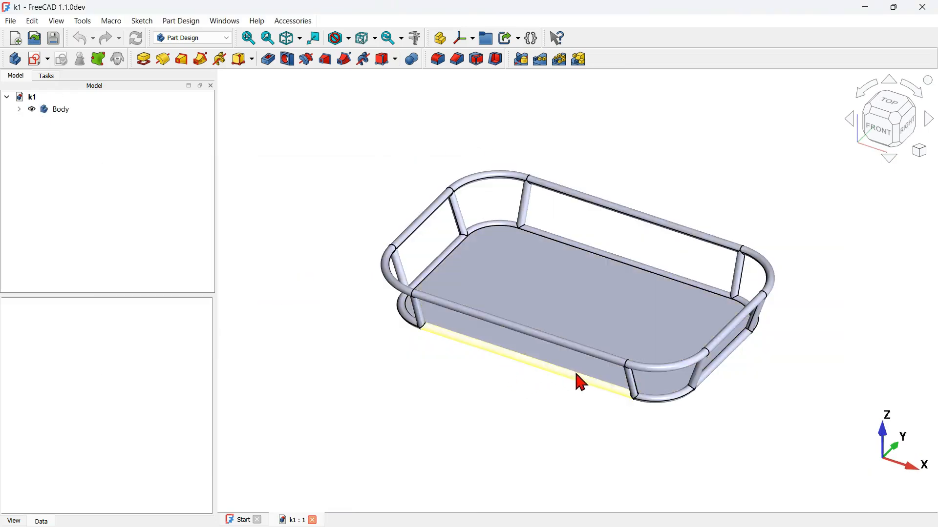
scroll(605, 397, up, 4)
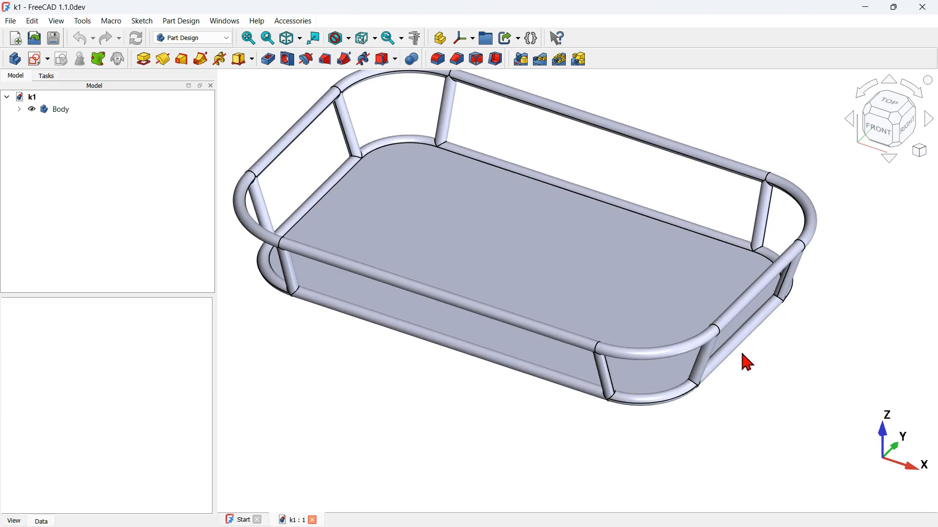
scroll(747, 362, up, 3)
middle_drag(732, 336, 772, 344)
scroll(776, 352, down, 5)
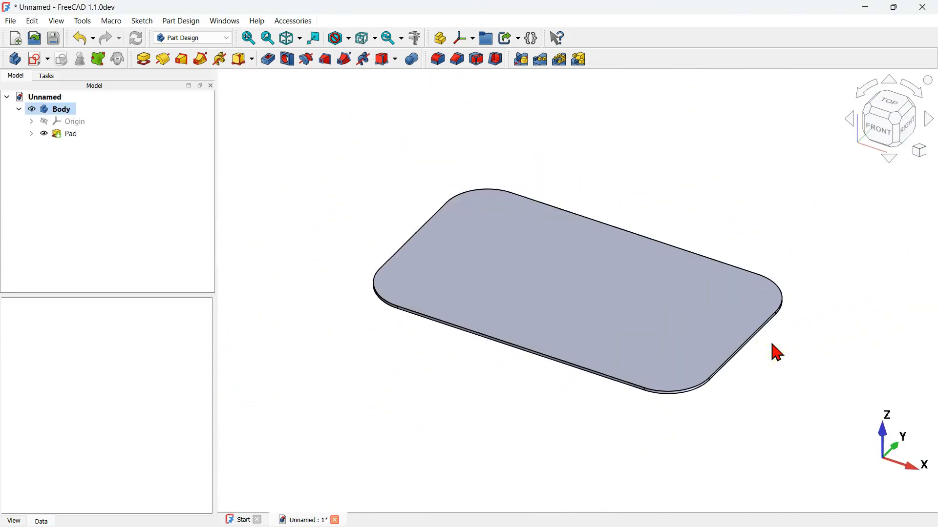
Step: Sketch a 5 mm diameter circle centred on the origin on the XZ plane, using the section view, and leave the sketch
click(35, 59)
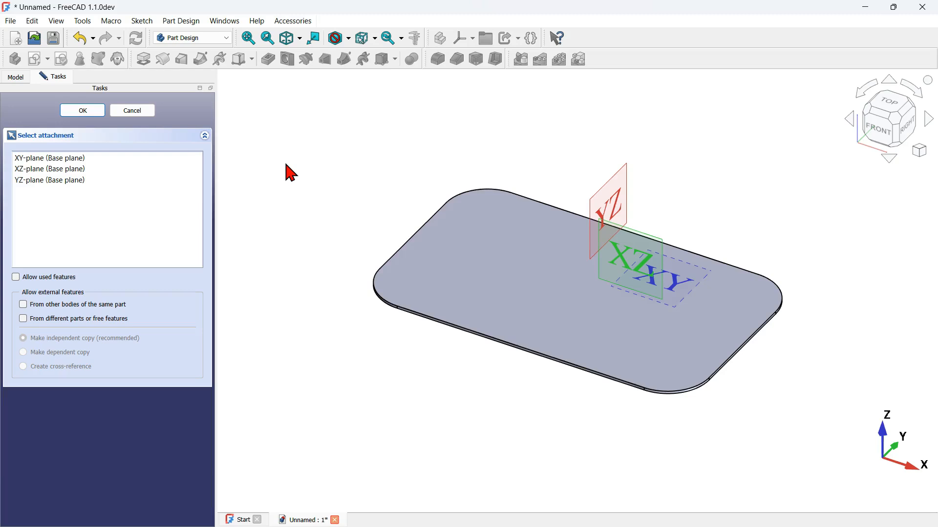
click(641, 250)
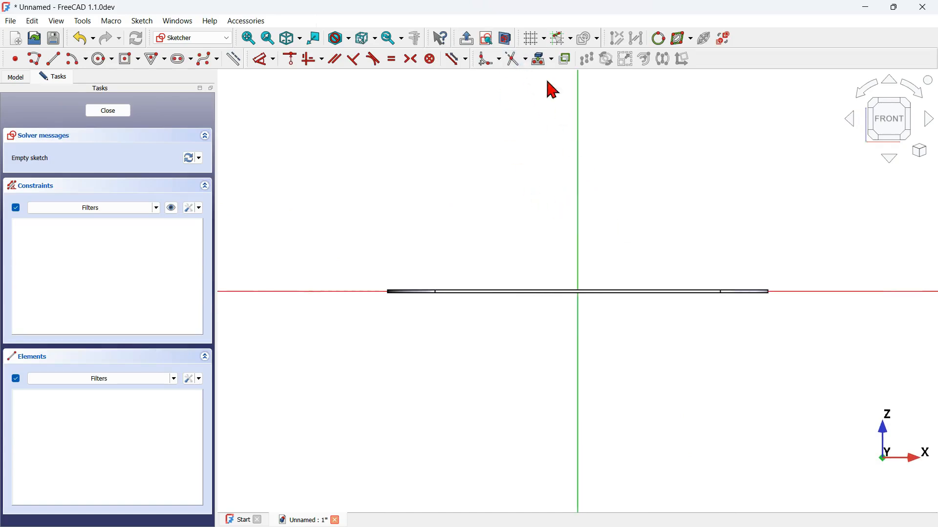
click(506, 39)
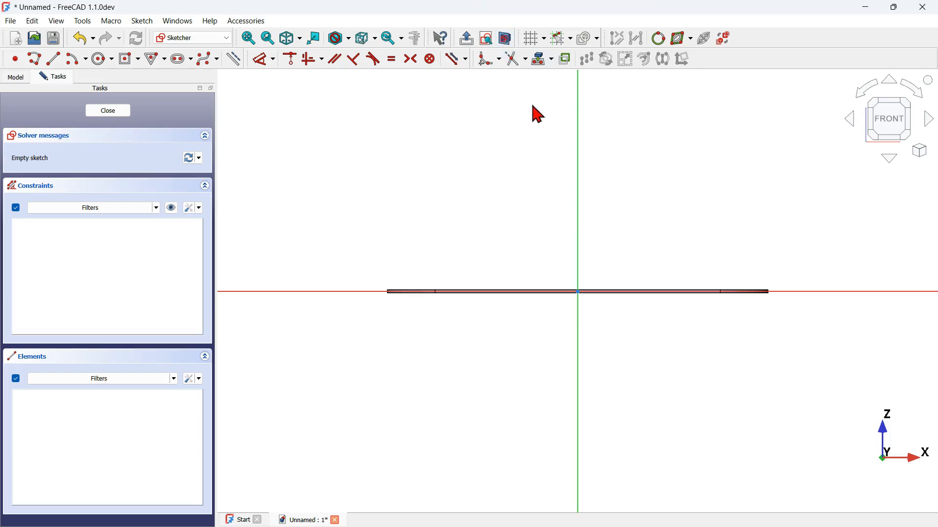
scroll(592, 289, up, 5)
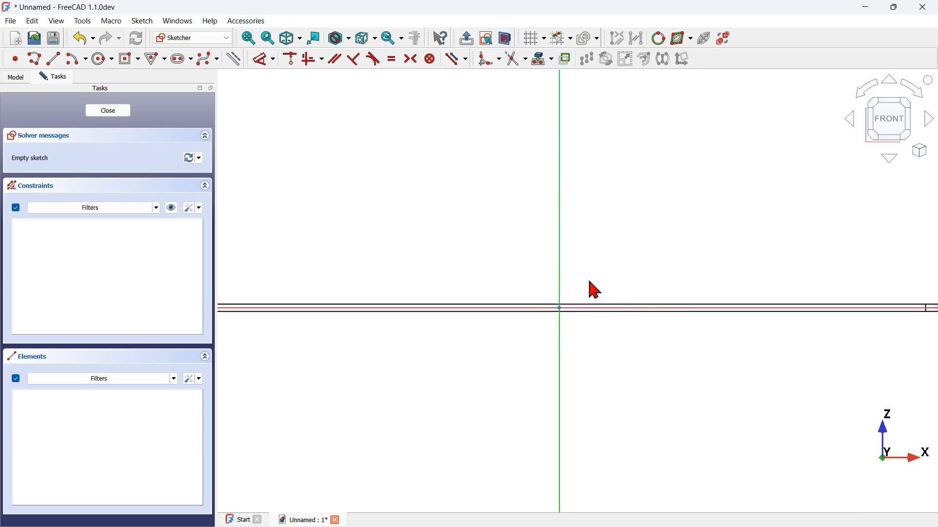
click(103, 63)
click(560, 309)
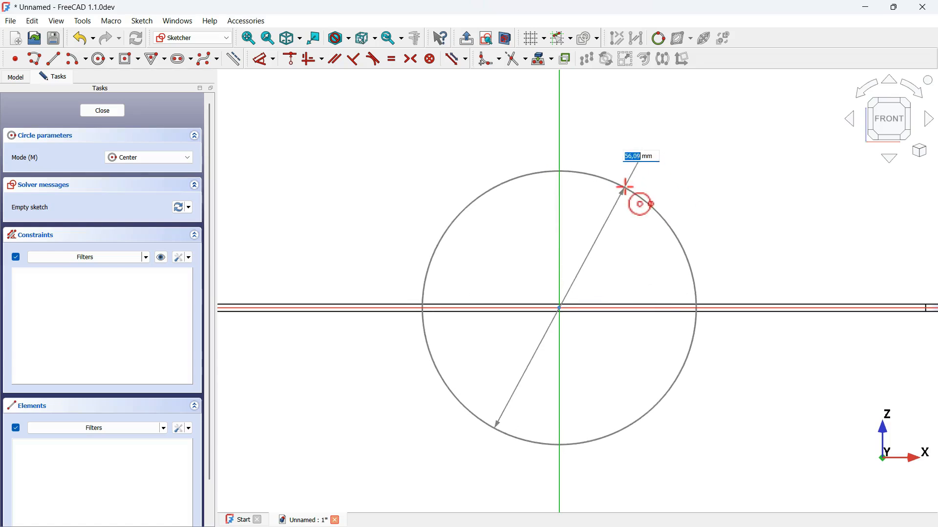
key(Return)
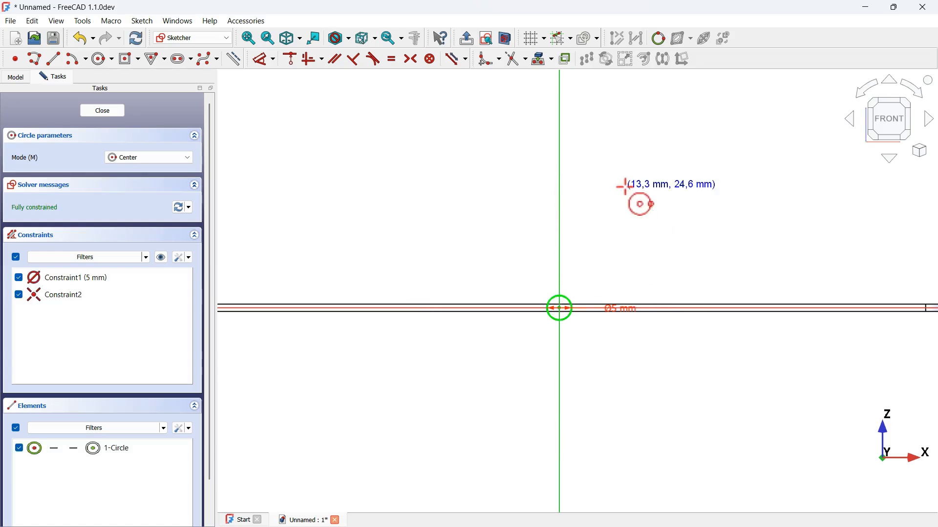
click(468, 40)
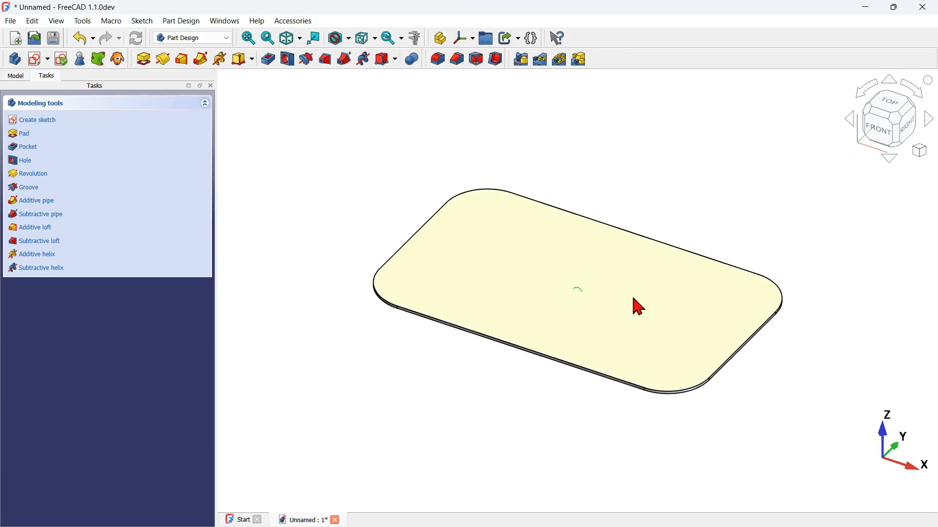
Step: Rename the circle sketch as Profile
click(14, 77)
click(86, 146)
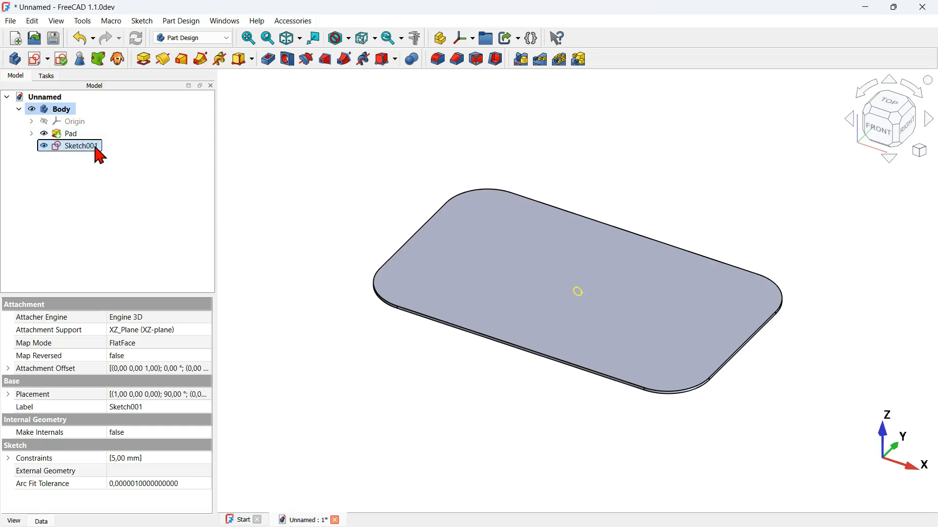
click(96, 148)
text(Profile)
key(Return)
click(104, 193)
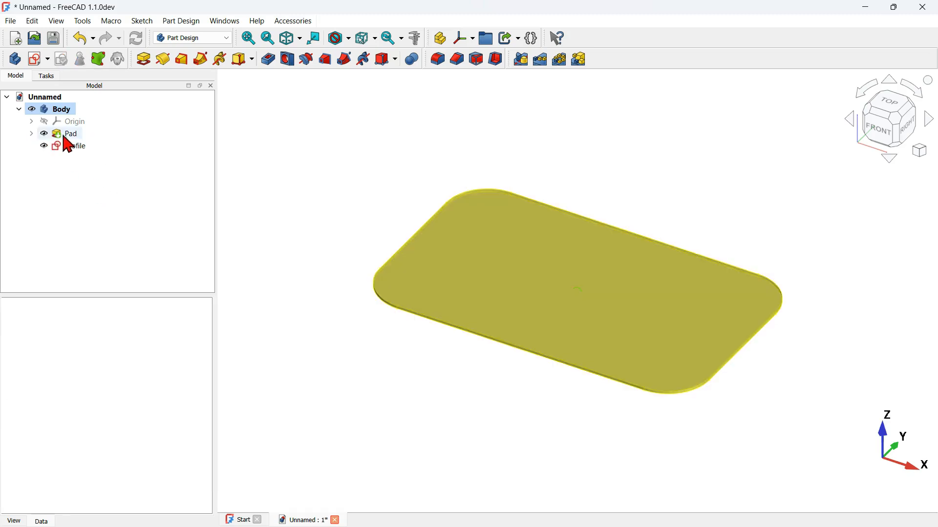
Step: Show the rounded rectangle sketch inside the pad and hide the pad itself
click(31, 134)
click(84, 146)
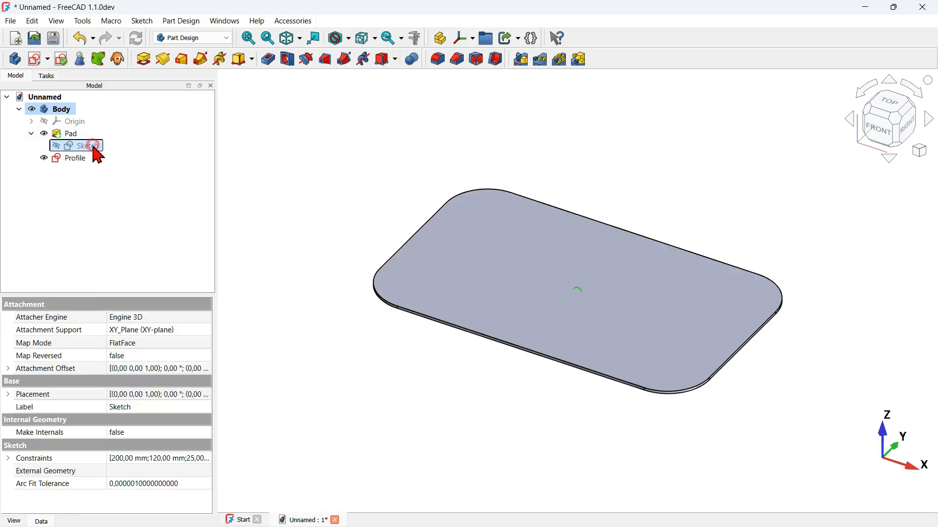
key(space)
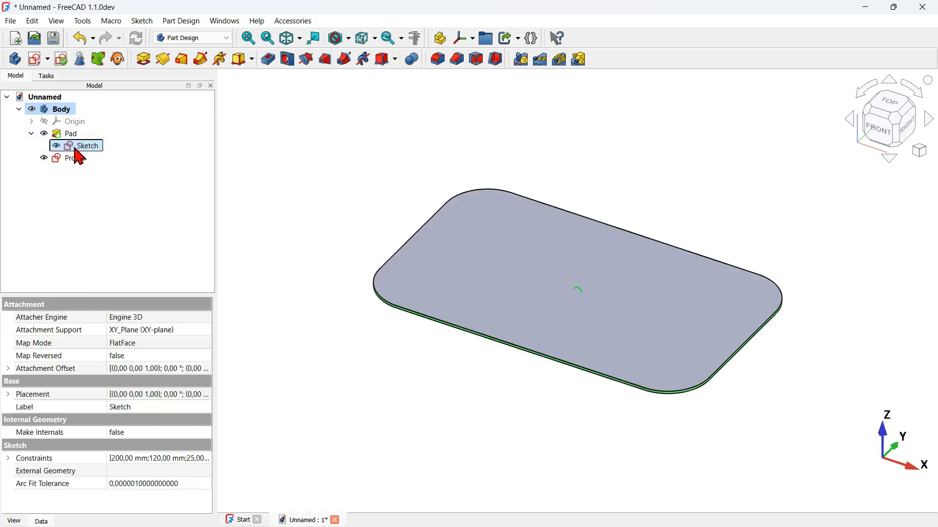
click(68, 134)
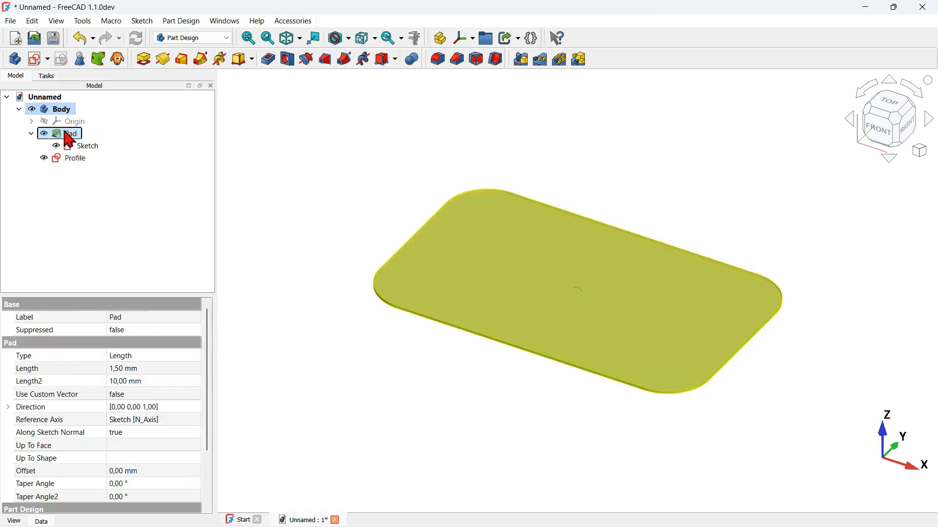
key(space)
click(335, 241)
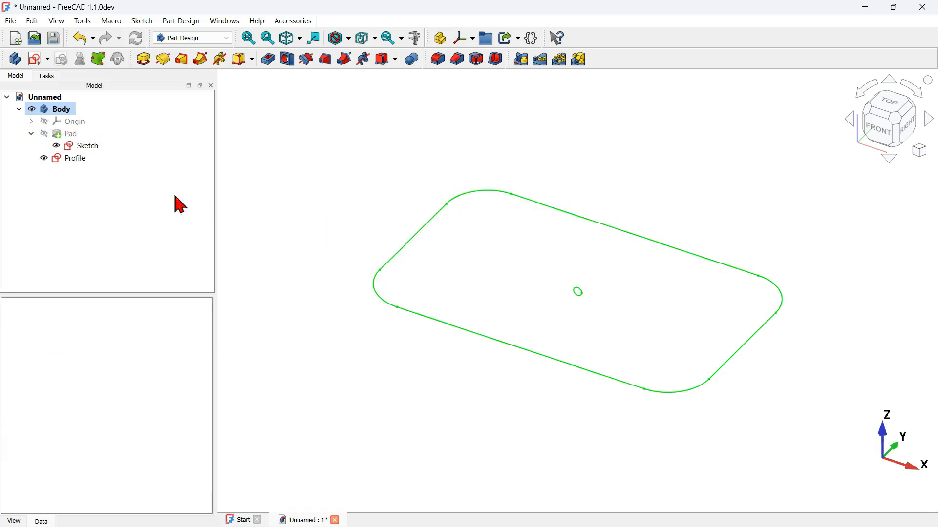
Step: Reattach the Profile sketch to the long rear edge of the rounded rectangle sketch using the Inertia 2-3 attachment mode
click(77, 163)
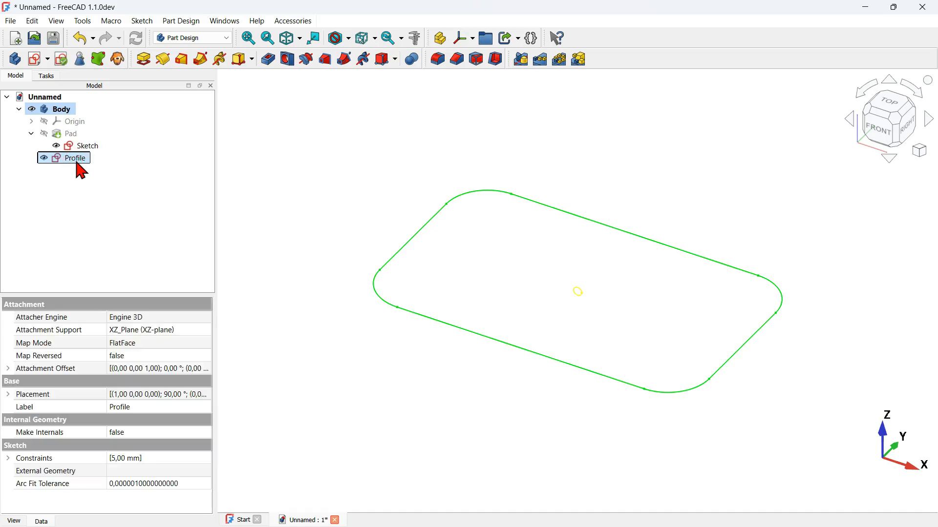
right_click(77, 162)
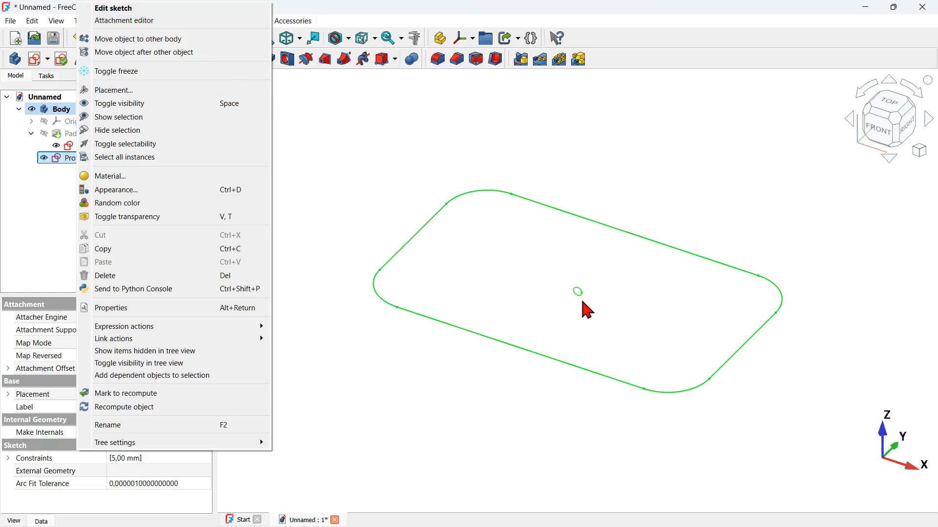
click(157, 22)
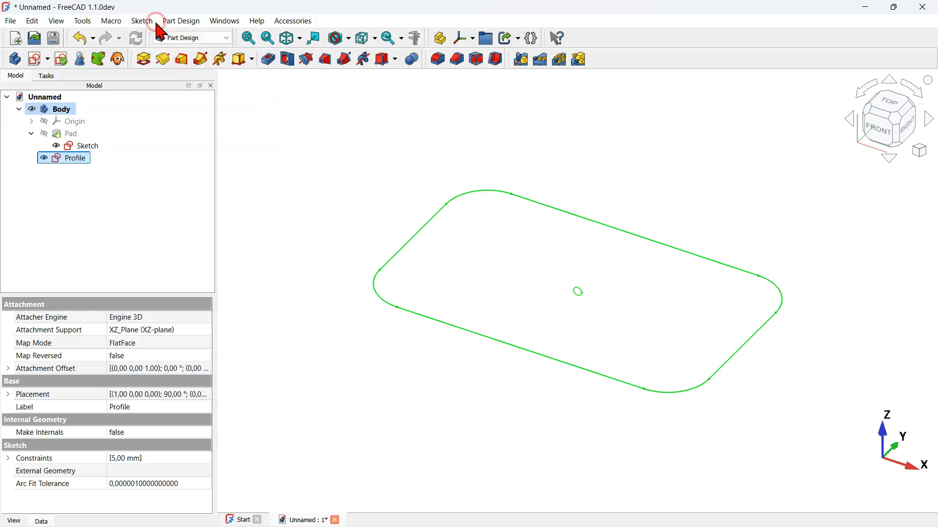
scroll(542, 278, up, 2)
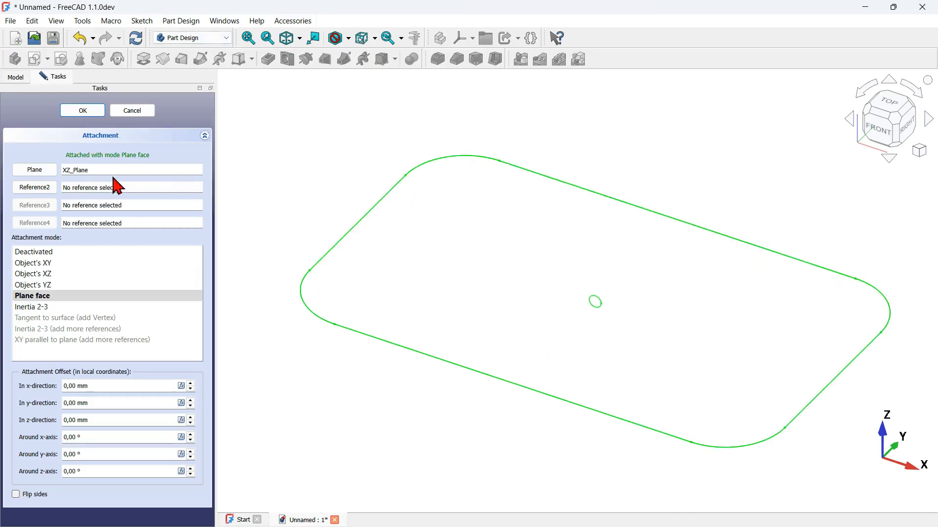
click(42, 169)
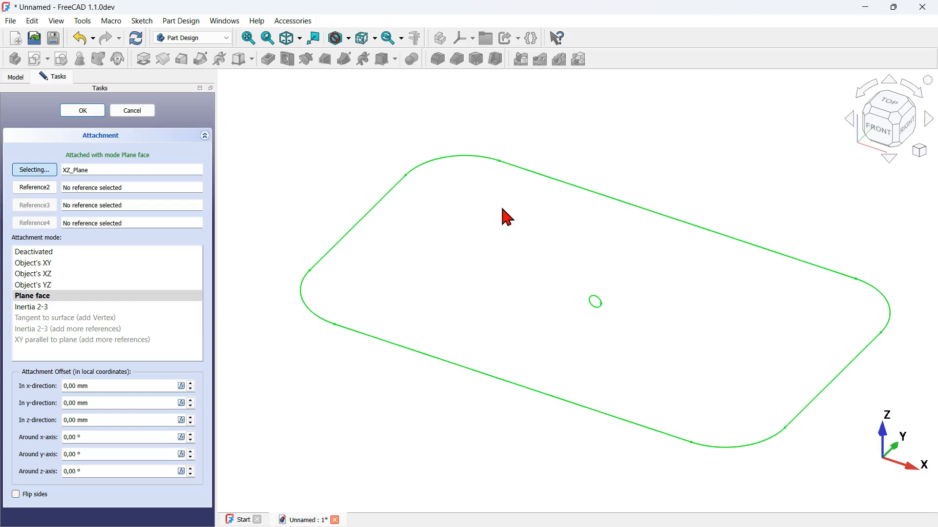
click(666, 218)
click(59, 274)
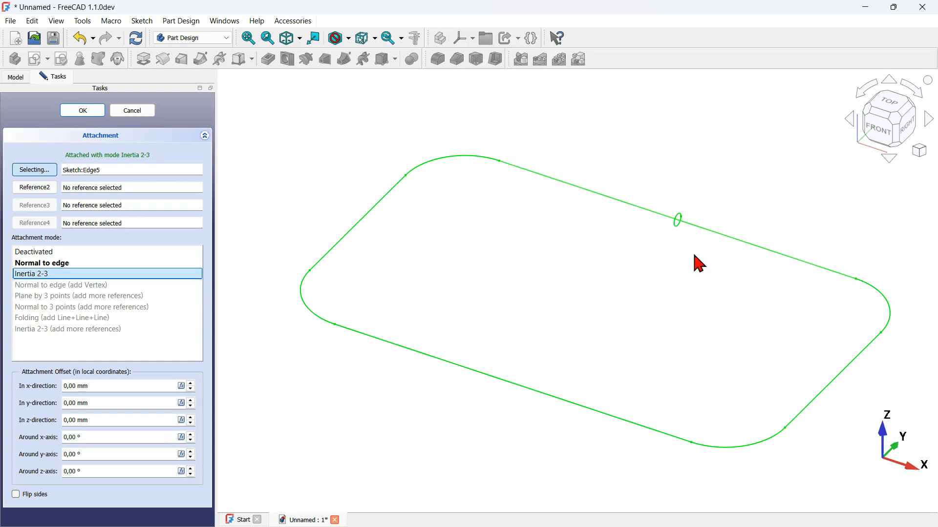
mouse_move(733, 262)
middle_down()
mouse_move(655, 256)
mouse_move(570, 227)
mouse_move(718, 272)
middle_up()
click(83, 111)
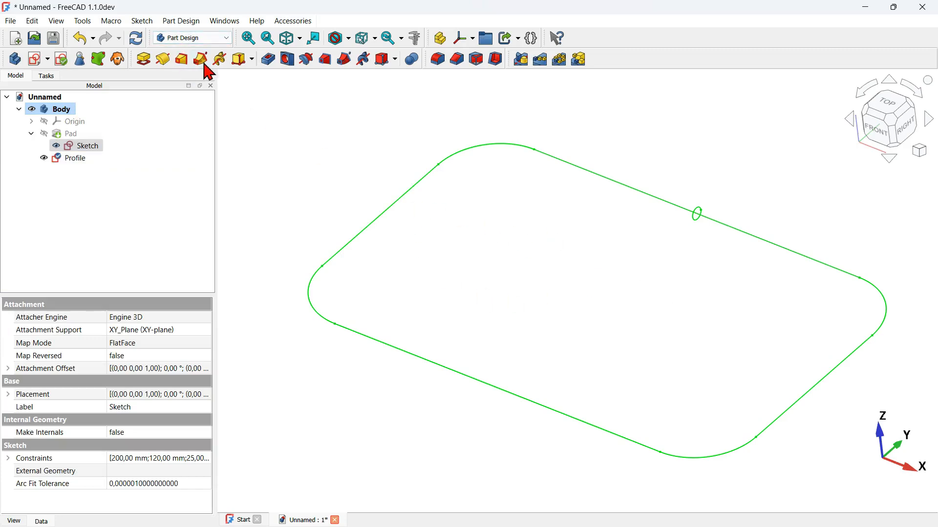
Step: Create an additive pipe by sweeping the Profile circle along the whole rounded rectangle sketch inside the pad
click(76, 159)
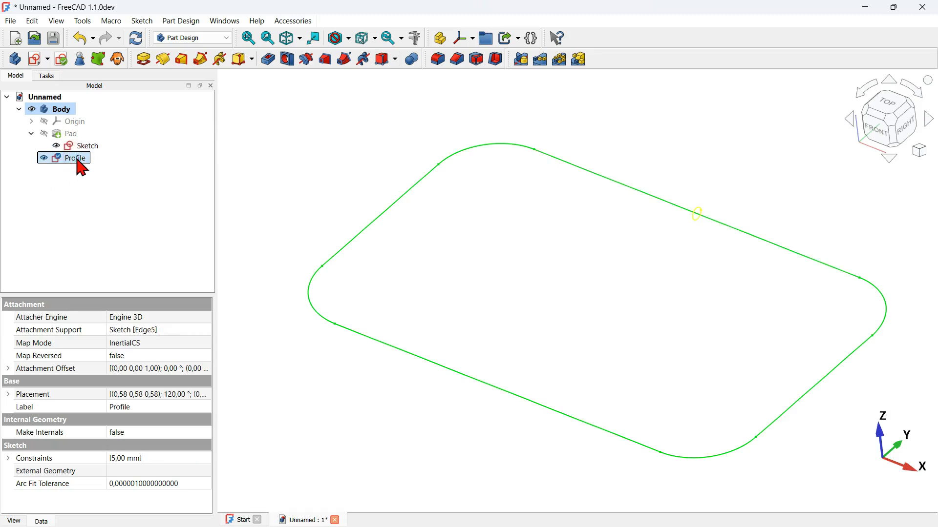
click(204, 60)
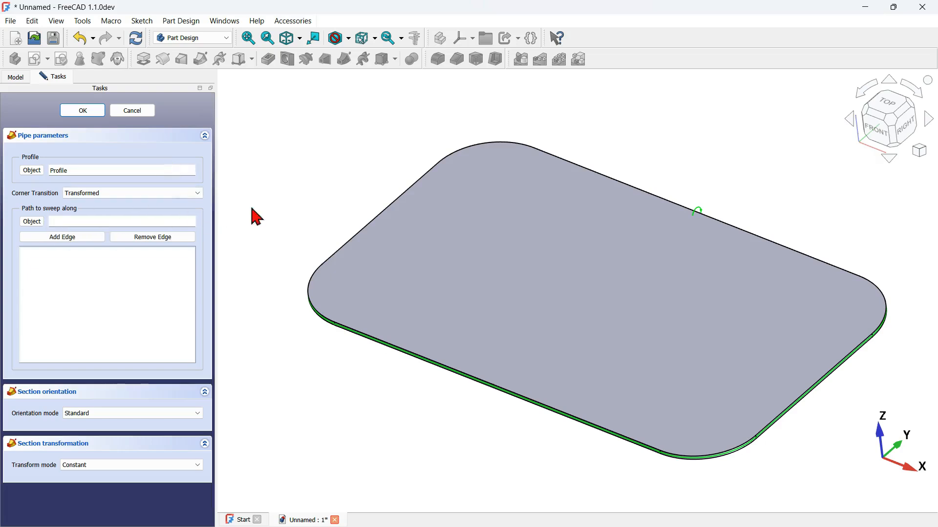
click(32, 222)
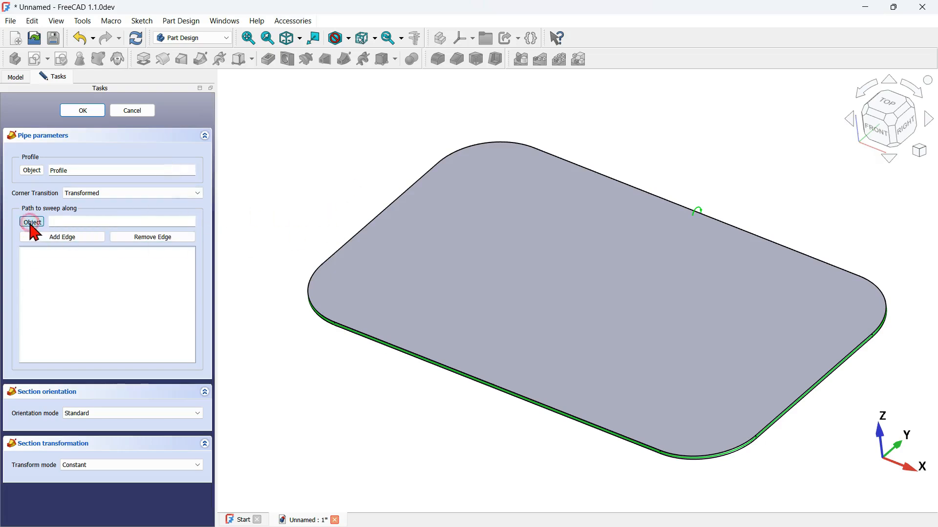
click(15, 78)
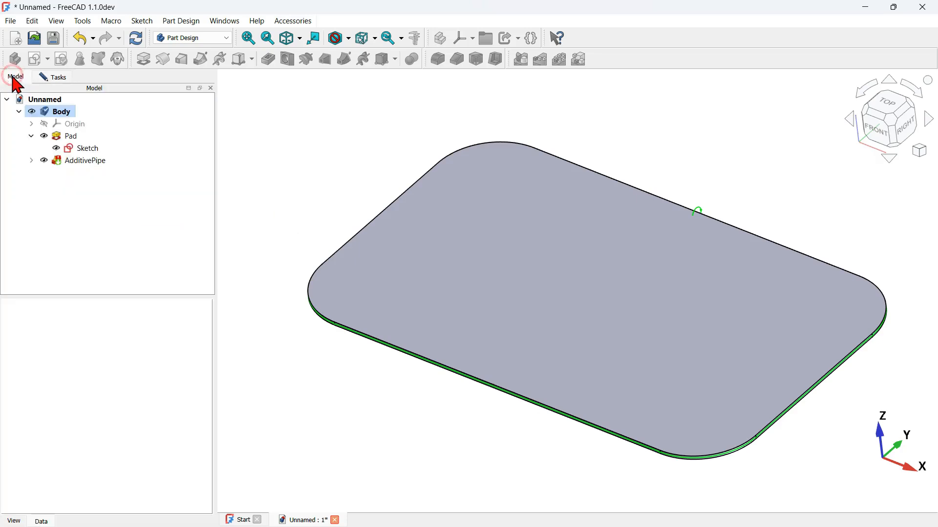
click(85, 152)
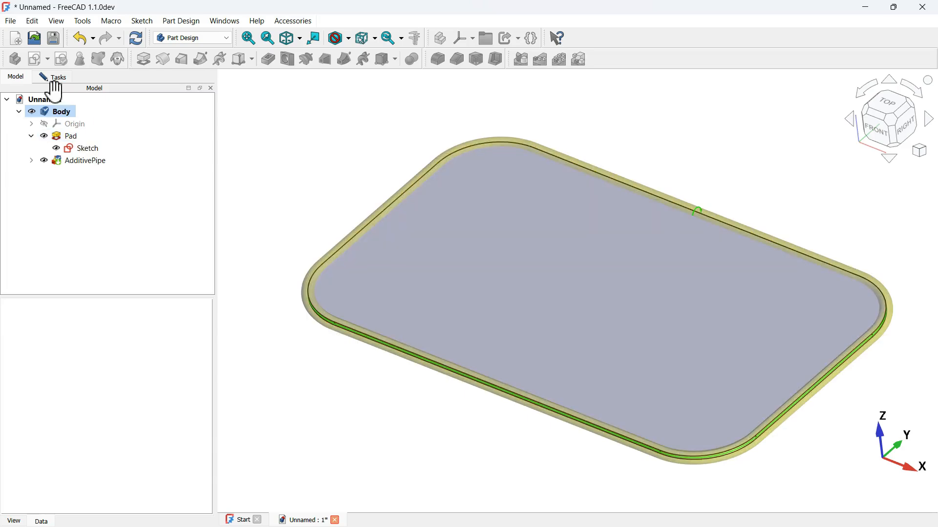
click(53, 78)
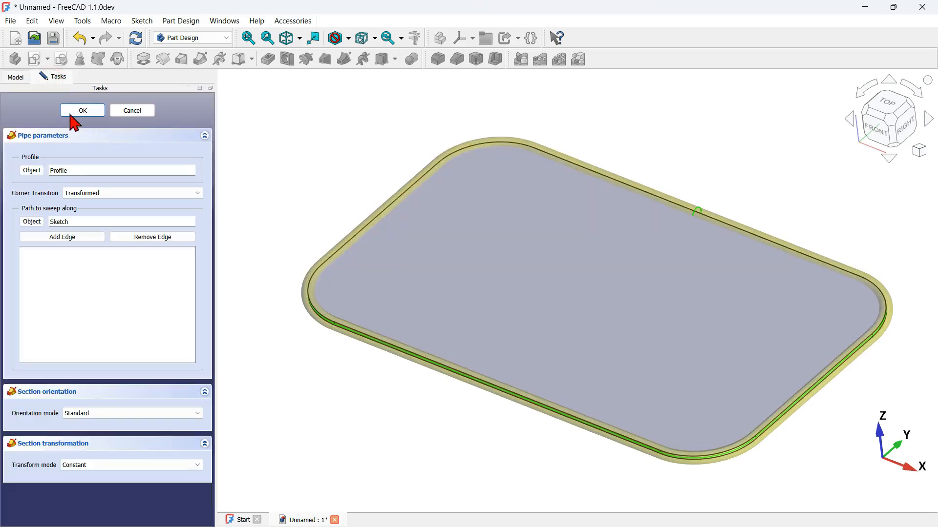
click(79, 111)
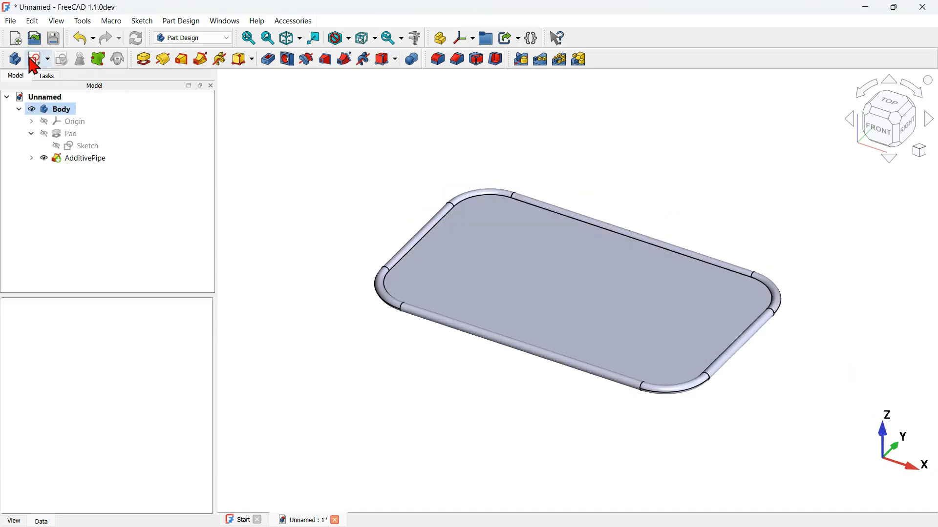
Step: Start a new sketch on the XZ plane and turn on the section view
click(30, 60)
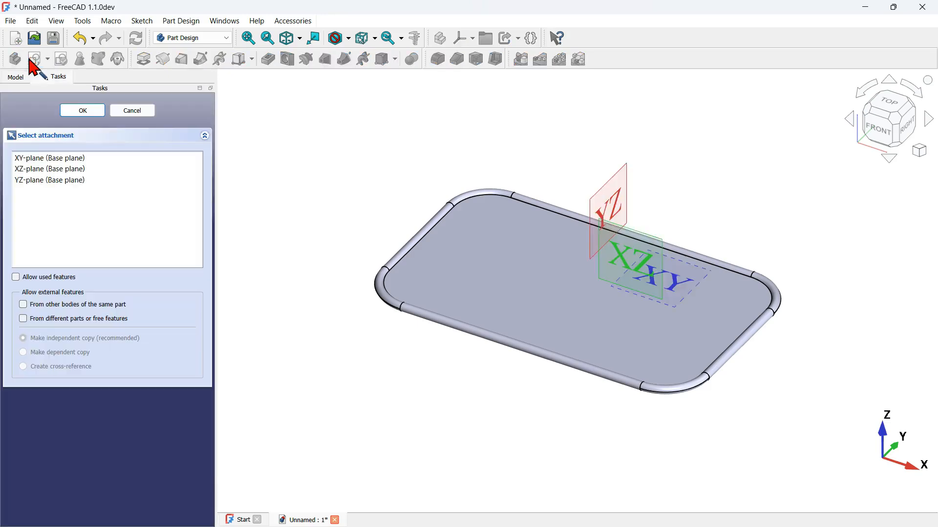
click(634, 251)
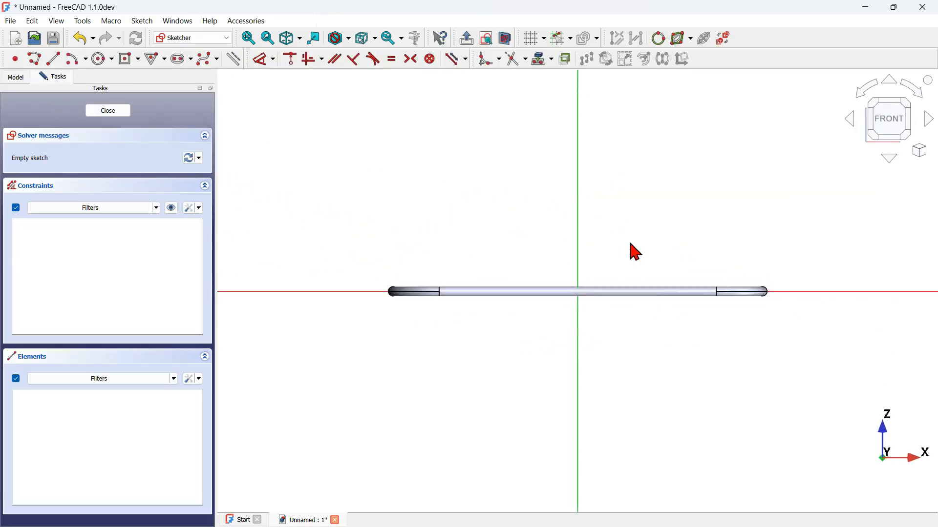
click(510, 40)
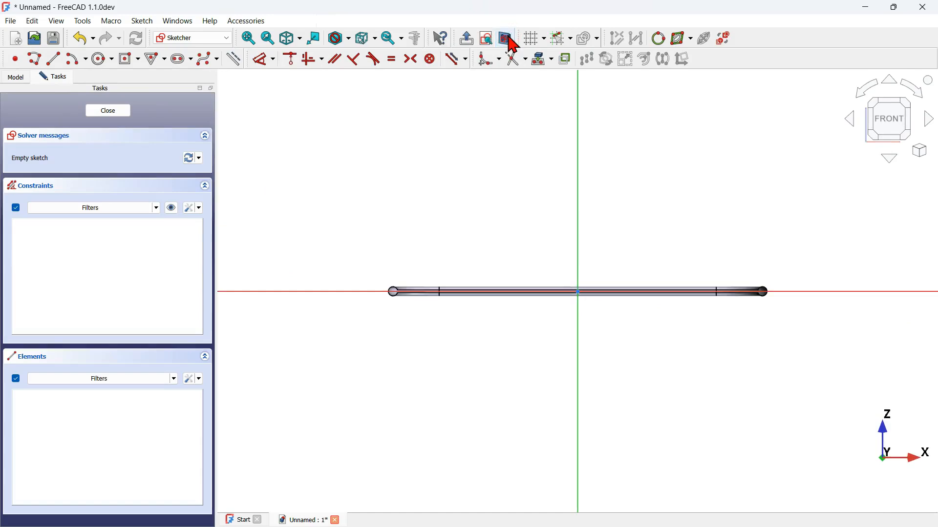
scroll(366, 210, up, 2)
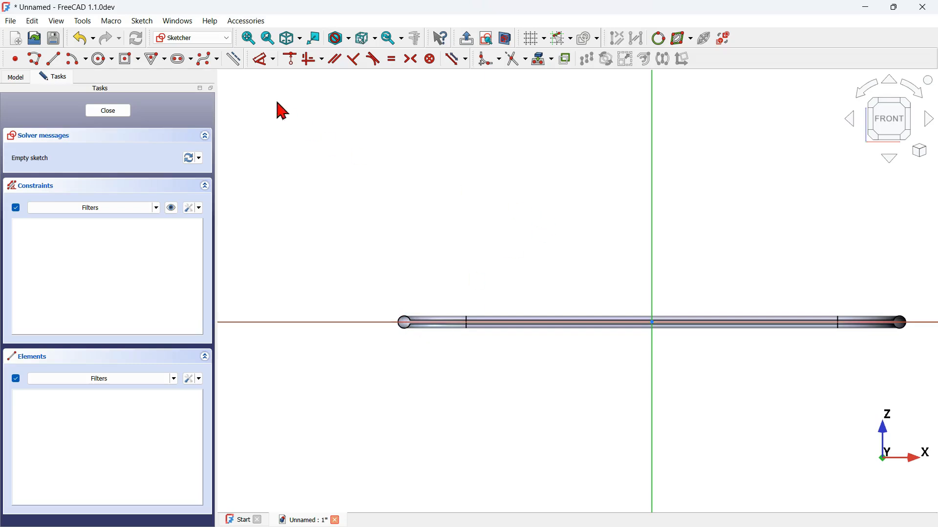
Step: Project the upper arc of the tube's cross-section at the tray's left end into the sketch as external construction geometry
click(234, 61)
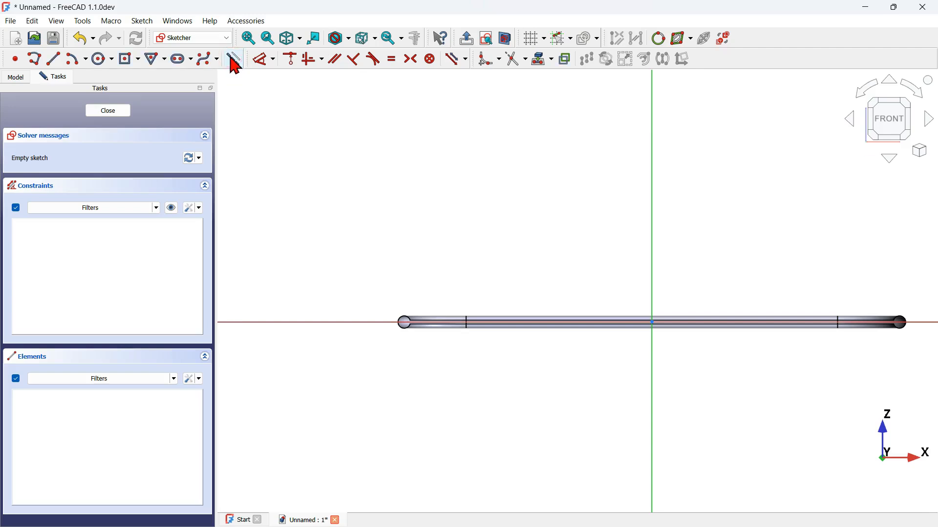
click(541, 63)
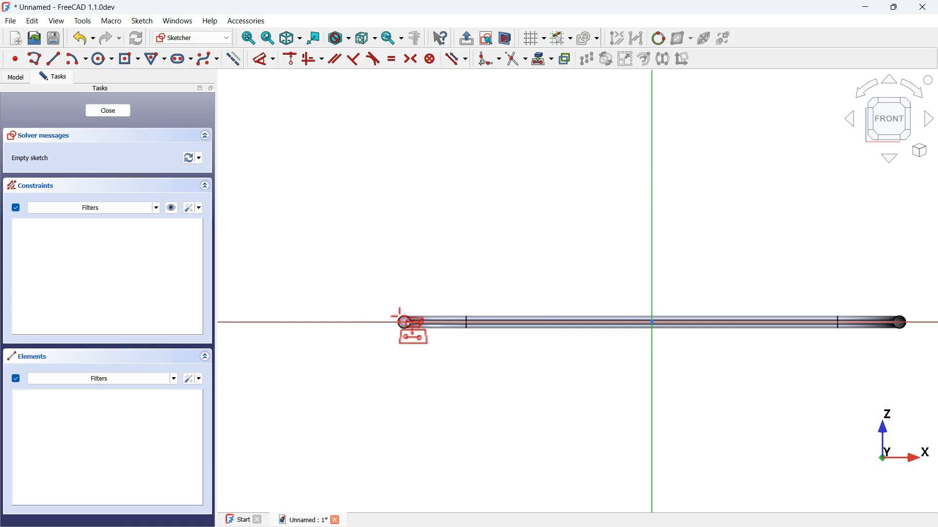
scroll(399, 313, up, 5)
click(410, 333)
scroll(429, 379, up, 3)
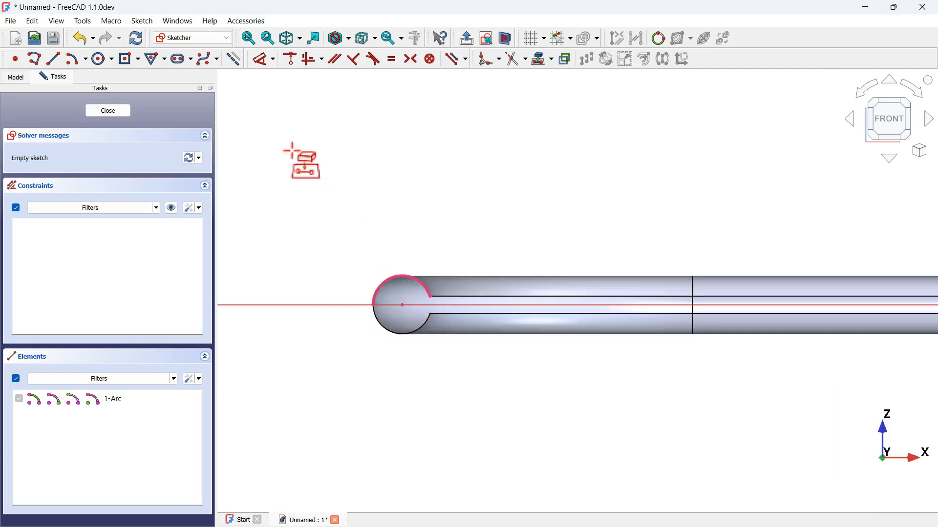
click(235, 60)
scroll(561, 377, down, 5)
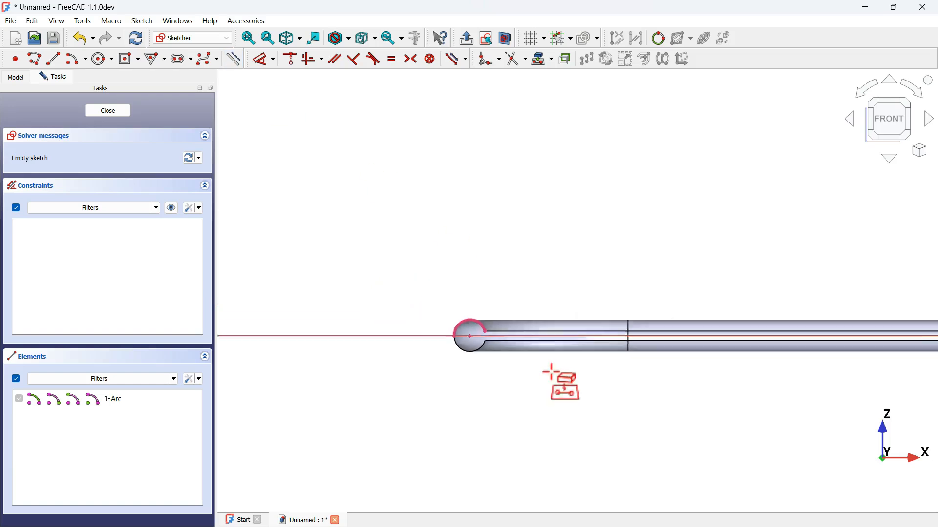
Step: Draw a 5 mm diameter circle above and outside the left end of the tubular frame
click(100, 59)
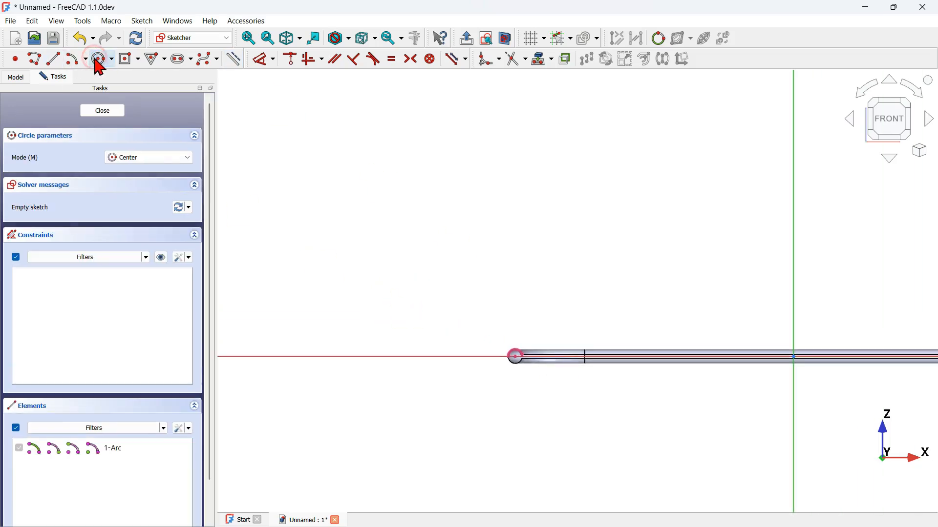
click(464, 227)
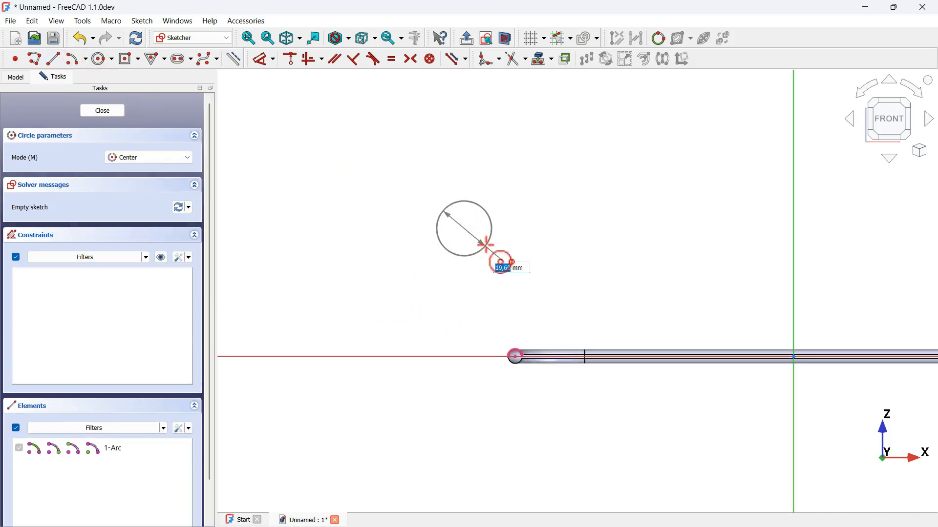
text(5)
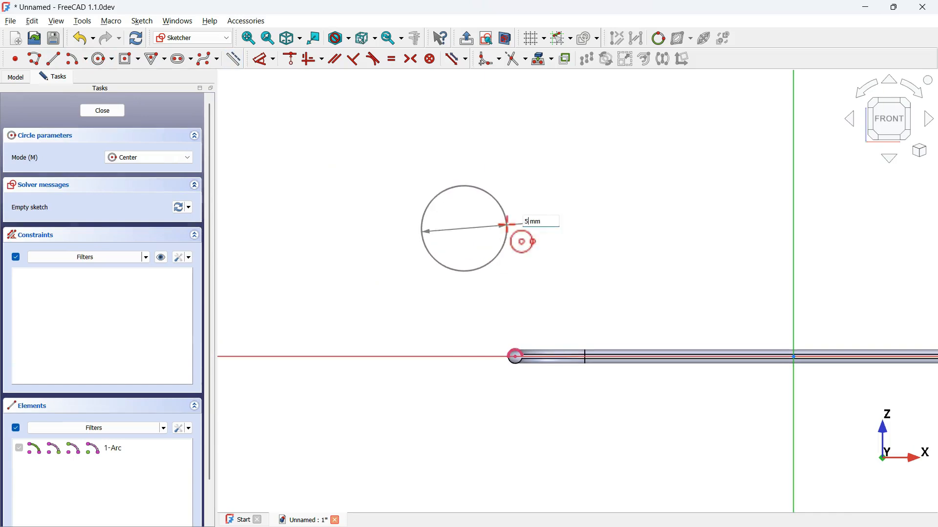
key(Return)
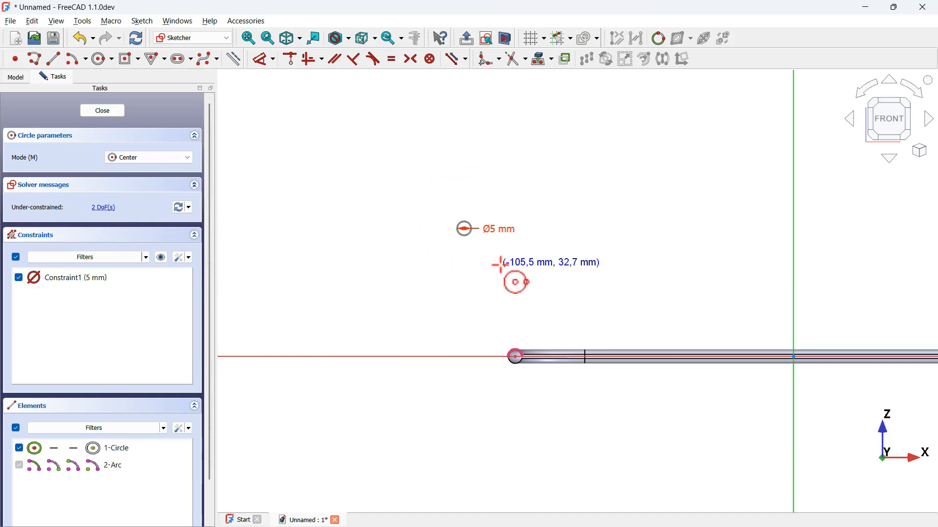
Step: Dimension the circle's centre 30 mm vertically above the centre of the tube's cross-section
click(260, 60)
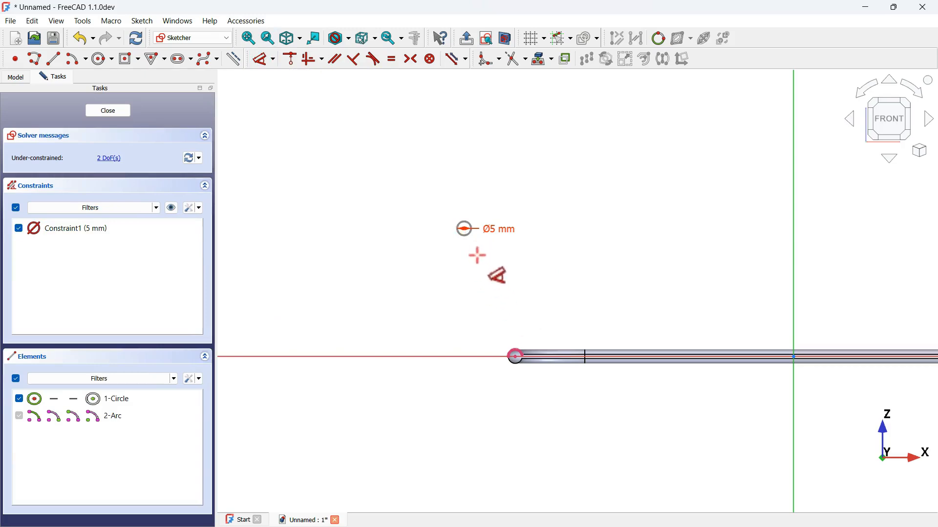
click(468, 231)
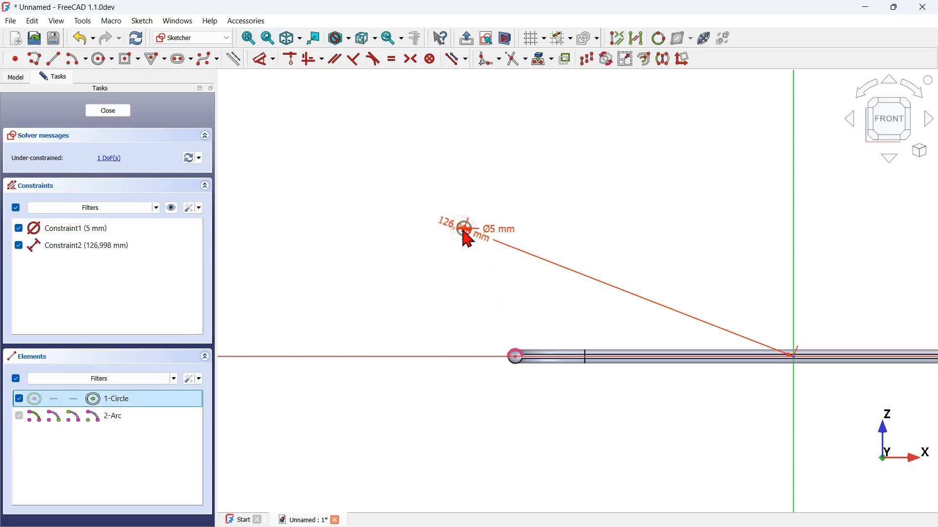
click(524, 370)
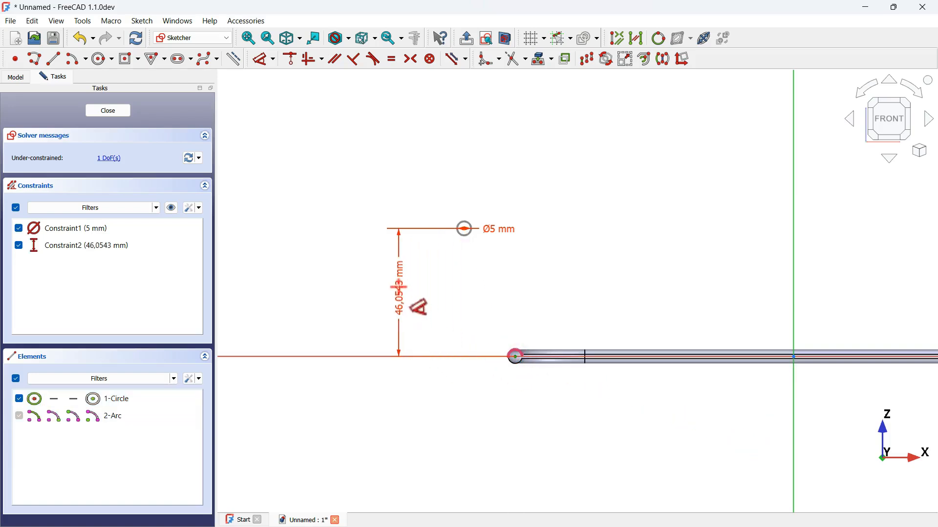
click(400, 289)
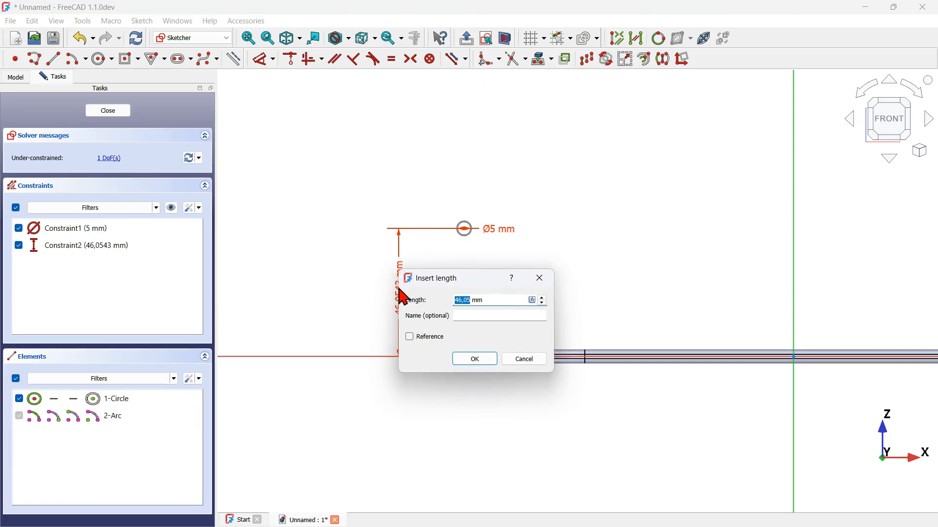
key(Return)
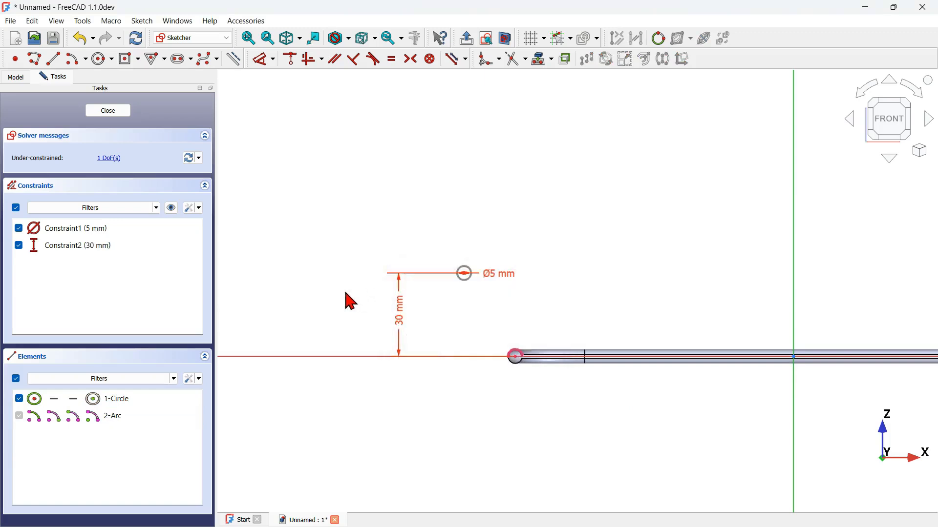
Step: Dimension the circle's centre 110 mm horizontally from the sketch's vertical axis
key(d)
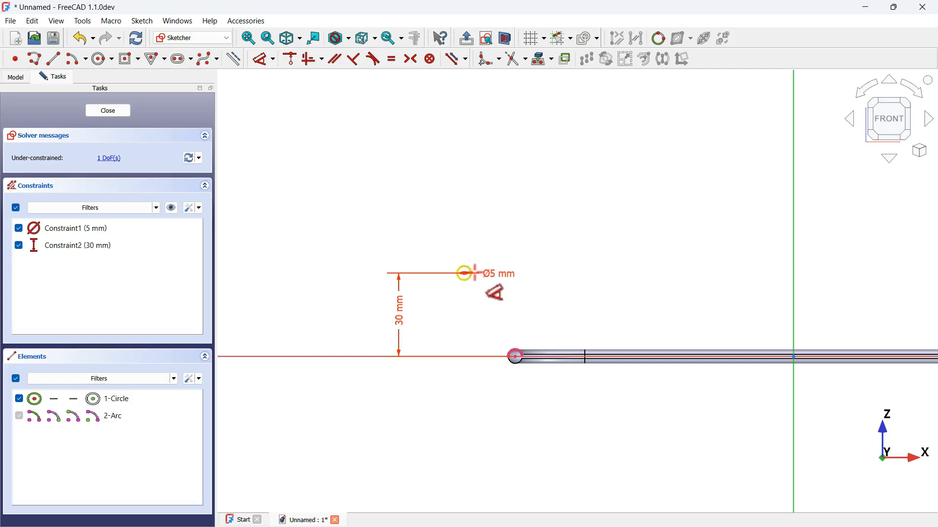
click(465, 272)
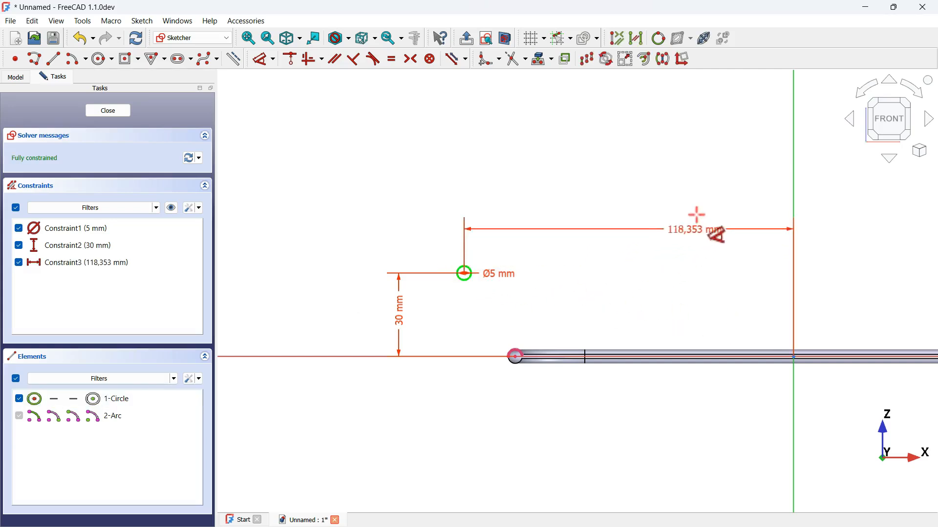
click(698, 202)
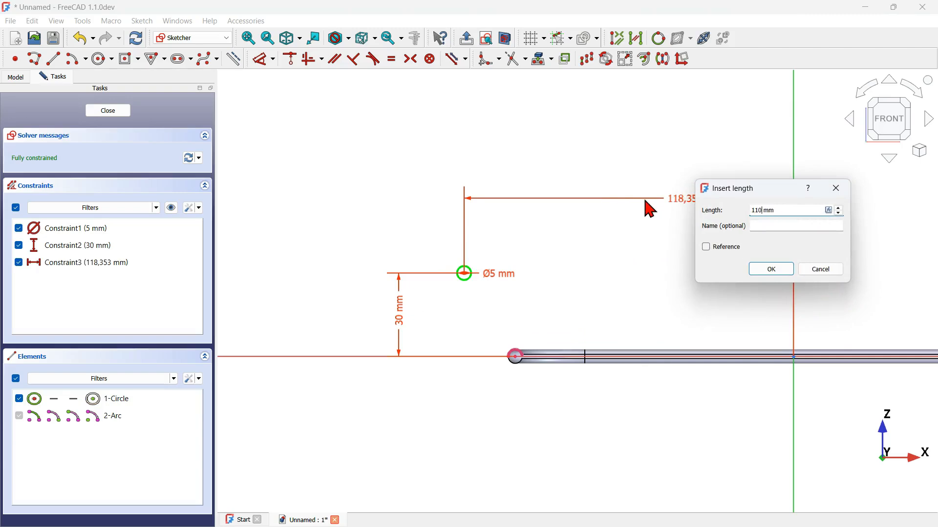
text(110)
key(Return)
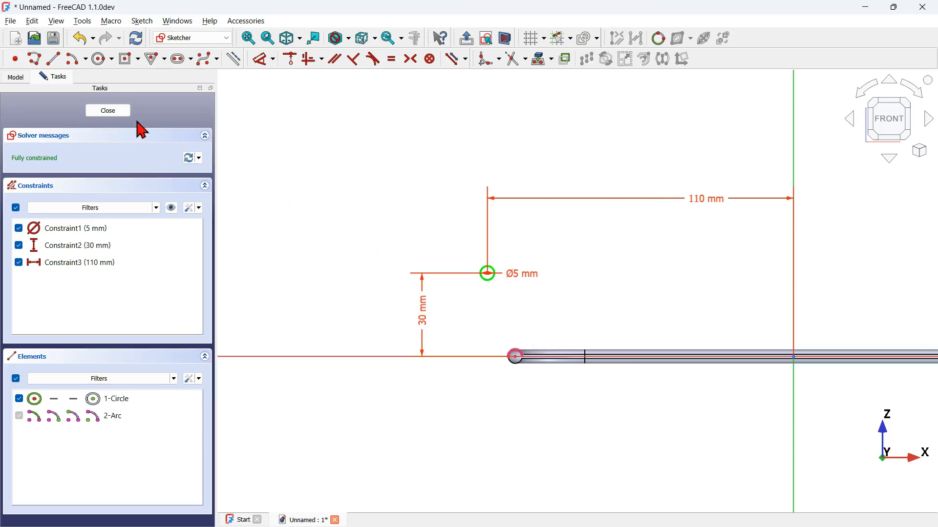
Step: Finish editing the circle's sketch and rename it Profile2
click(108, 110)
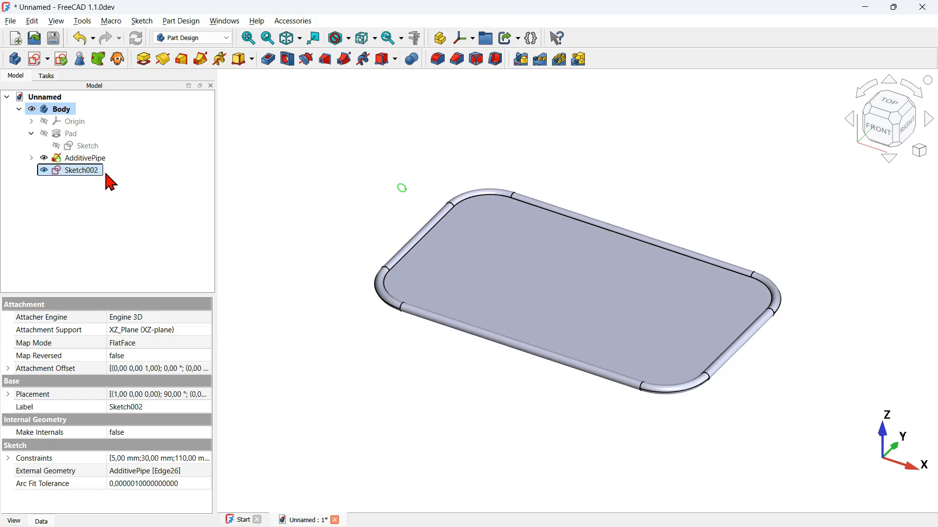
text(Profile2)
key(Return)
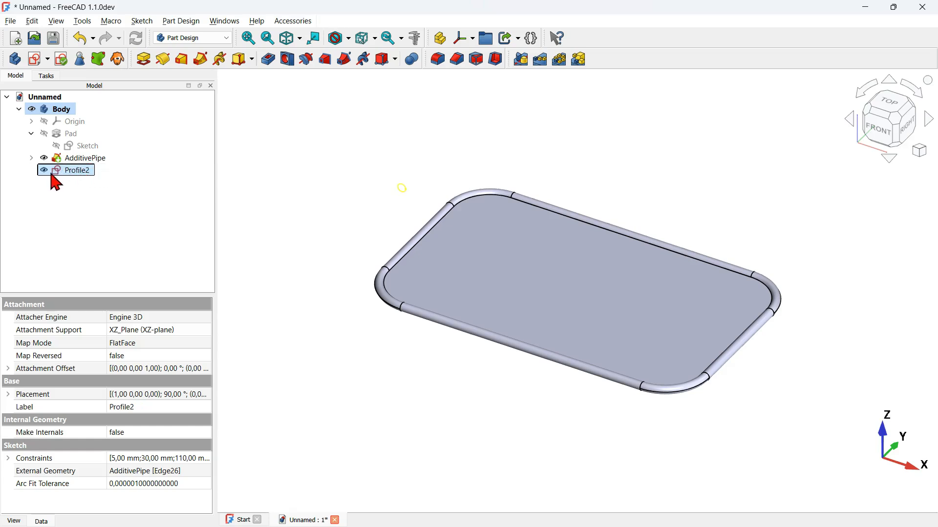
Step: Try to create an additive pipe sweeping Profile2 along the base pad's rounded rectangular sketch
click(202, 58)
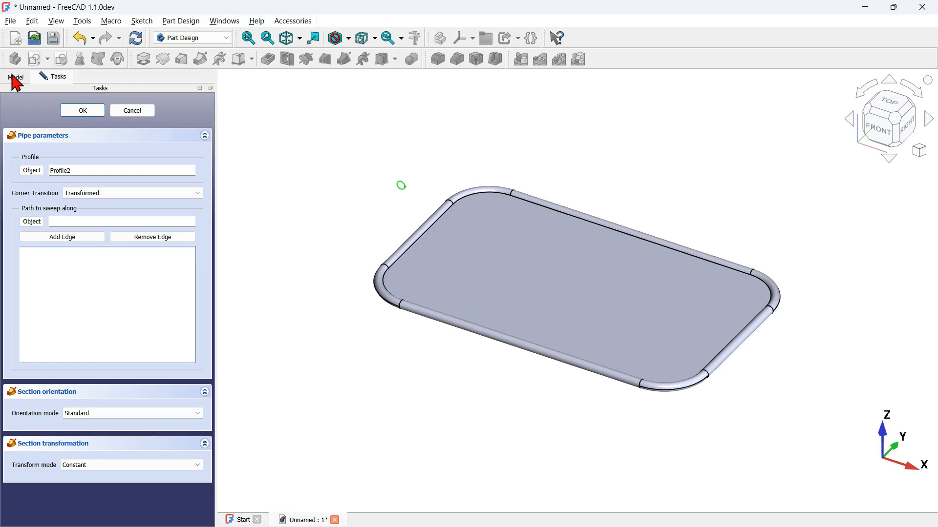
click(32, 222)
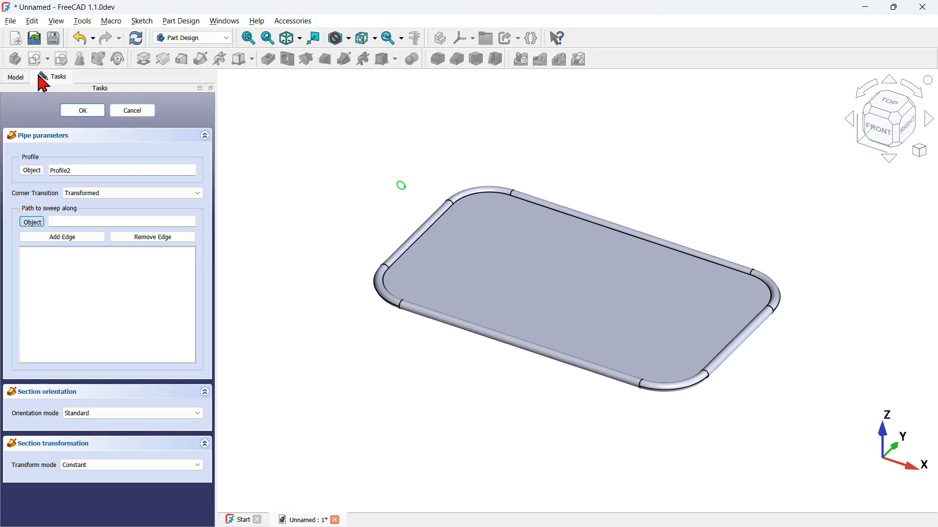
click(19, 77)
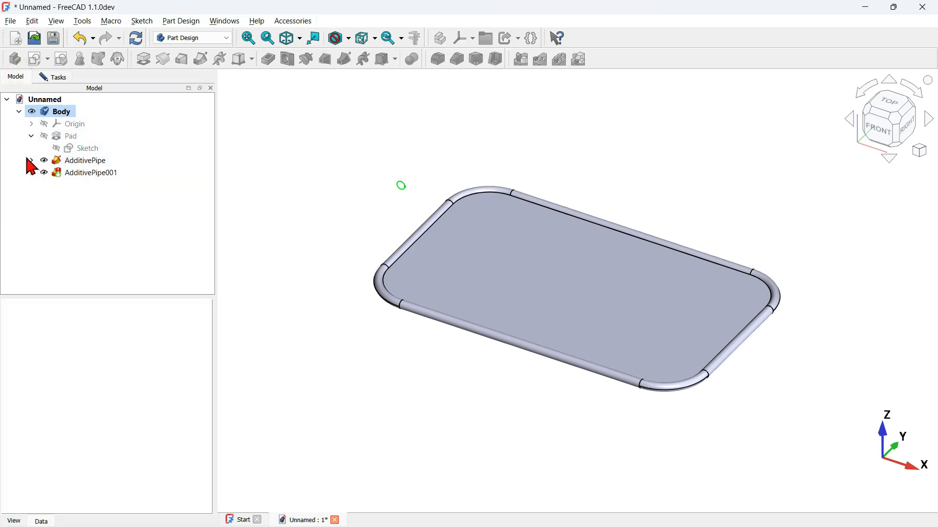
click(82, 148)
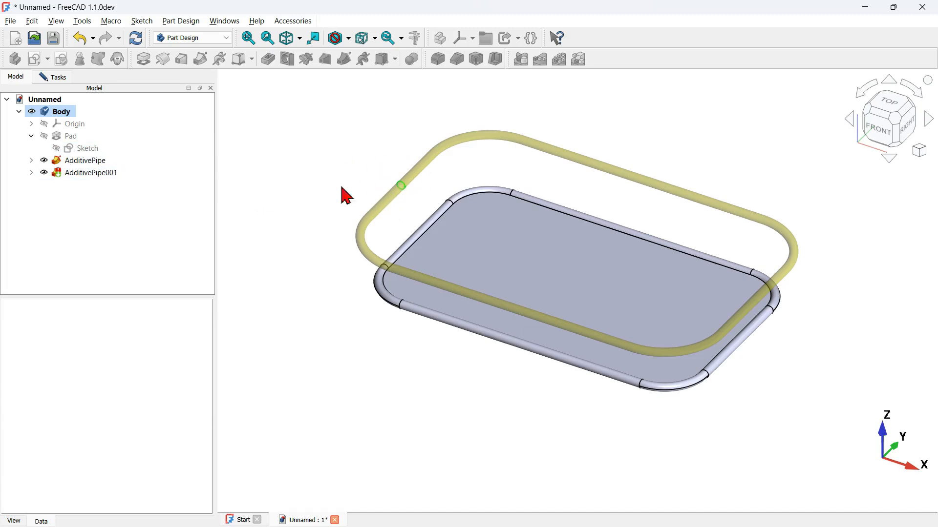
click(62, 77)
click(83, 110)
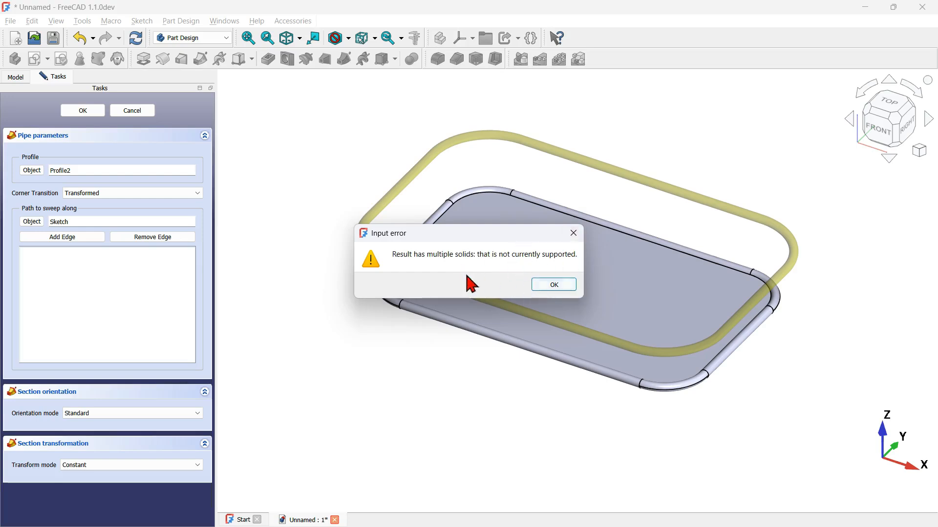
click(552, 285)
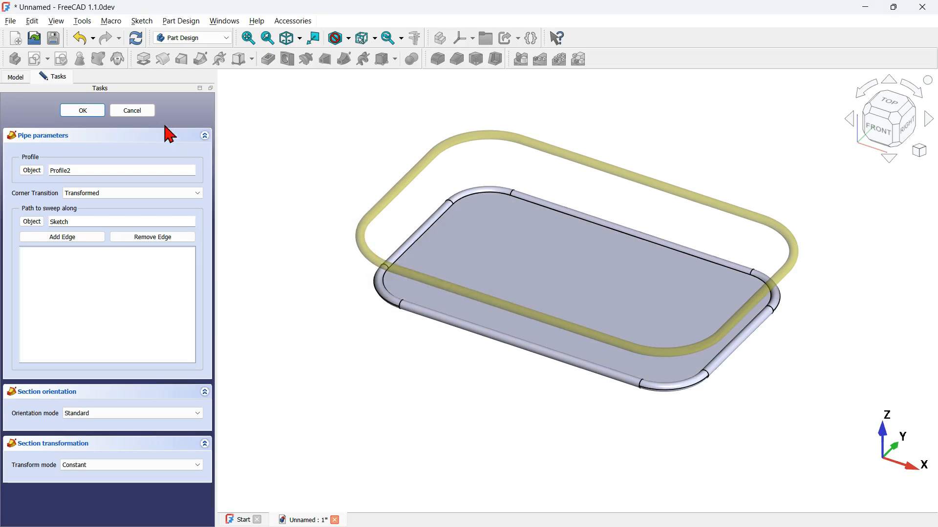
click(83, 111)
click(573, 233)
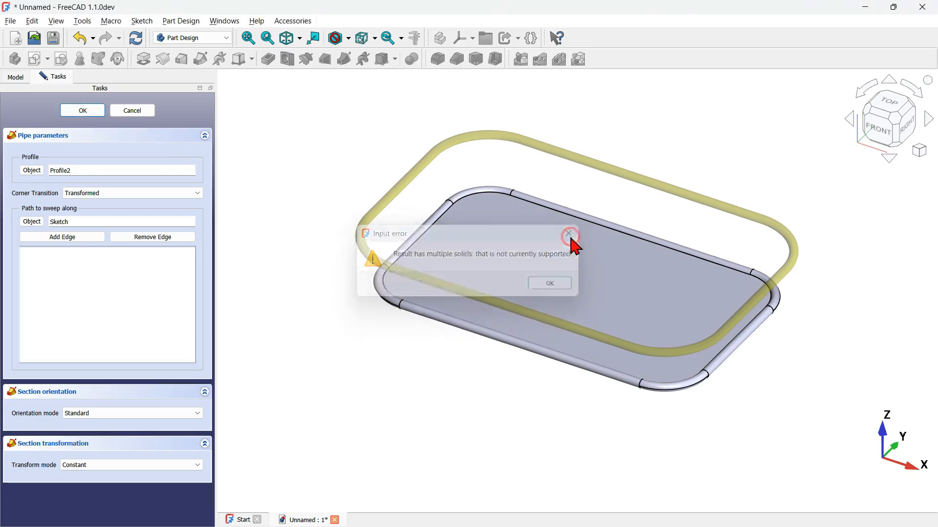
click(125, 112)
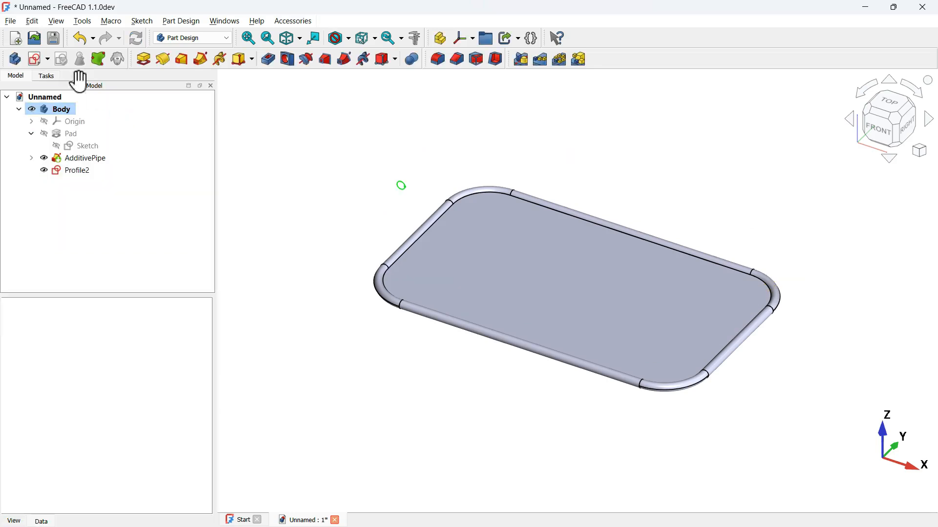
Step: Review the general Part Design preferences for allowing multiple solids in a body, leaving them without applying changes
click(32, 21)
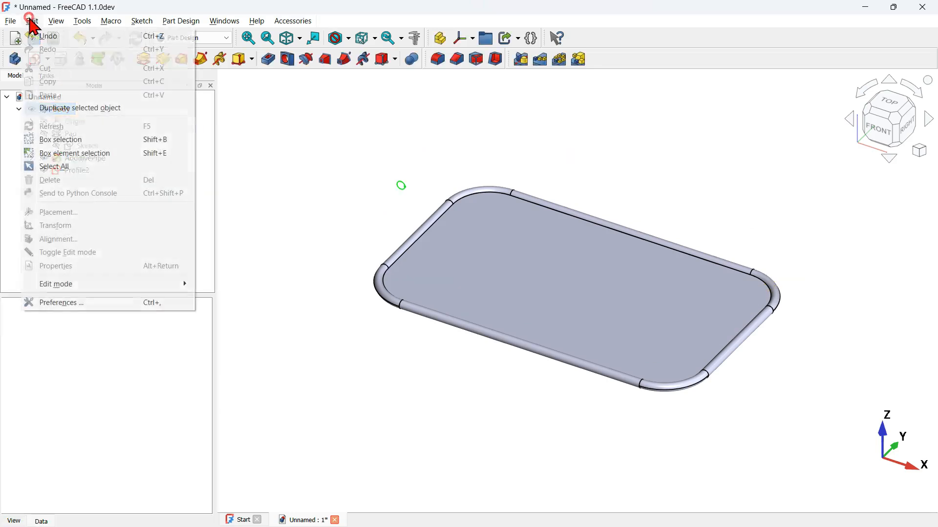
click(142, 303)
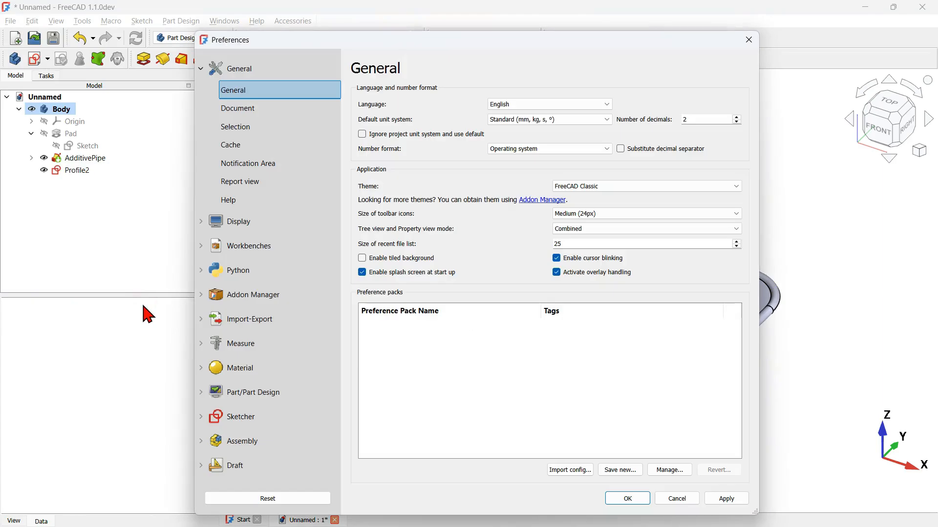
click(276, 398)
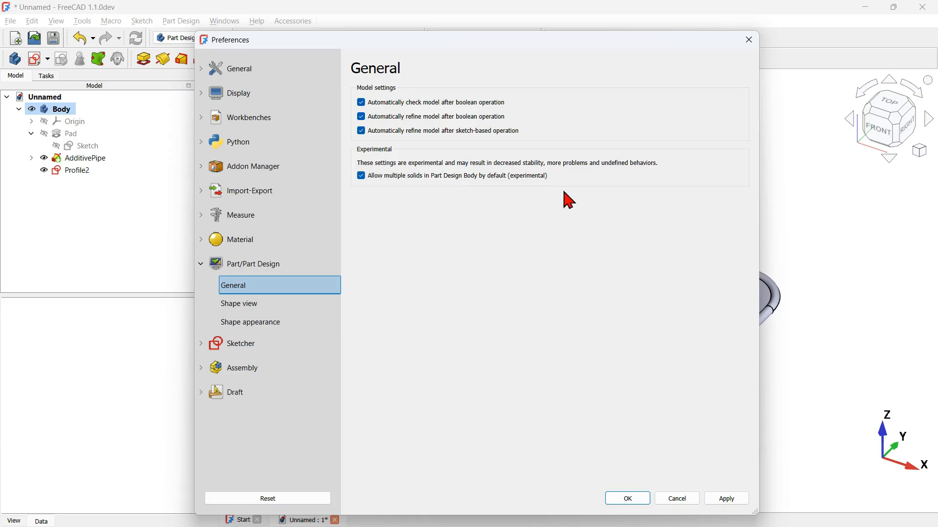
click(676, 498)
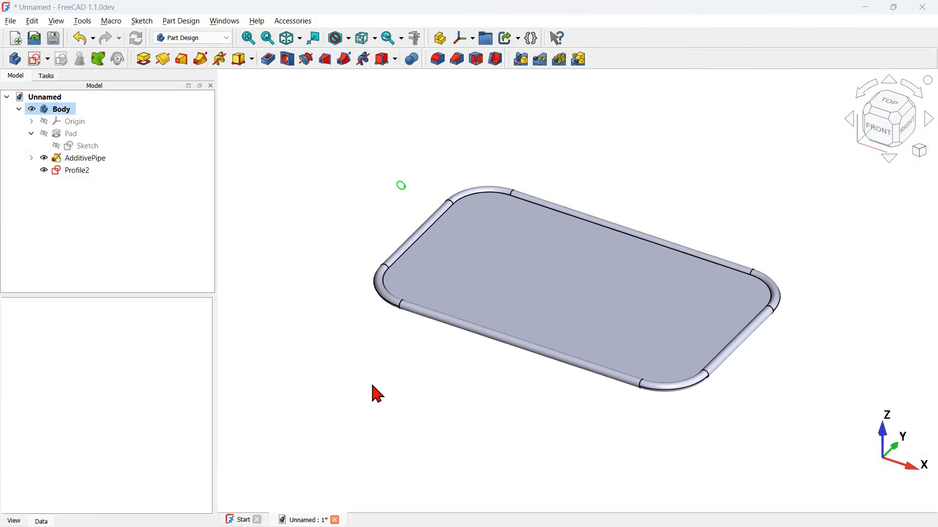
Step: Examine the upper rim and its slanted struts in the finished k1 model's window and return to the unnamed document
key(alt+Tab)
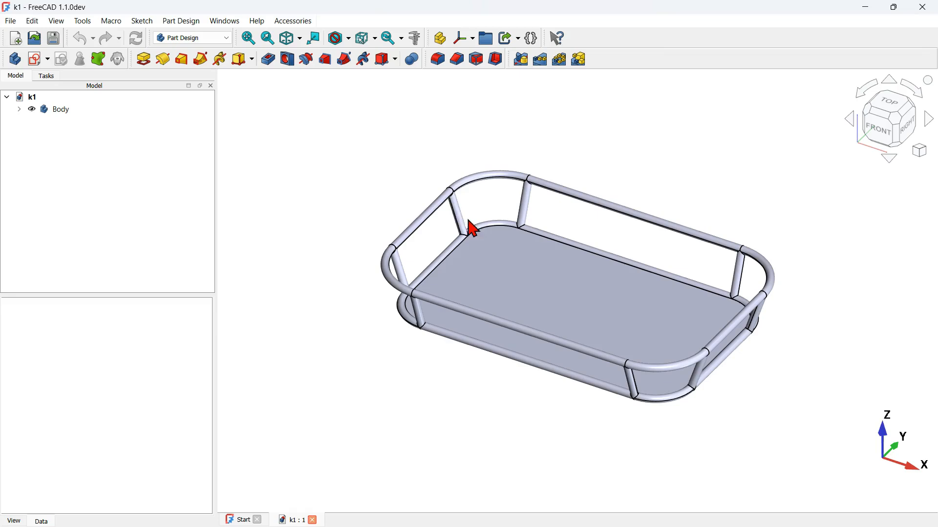
click(391, 188)
key(alt+Tab)
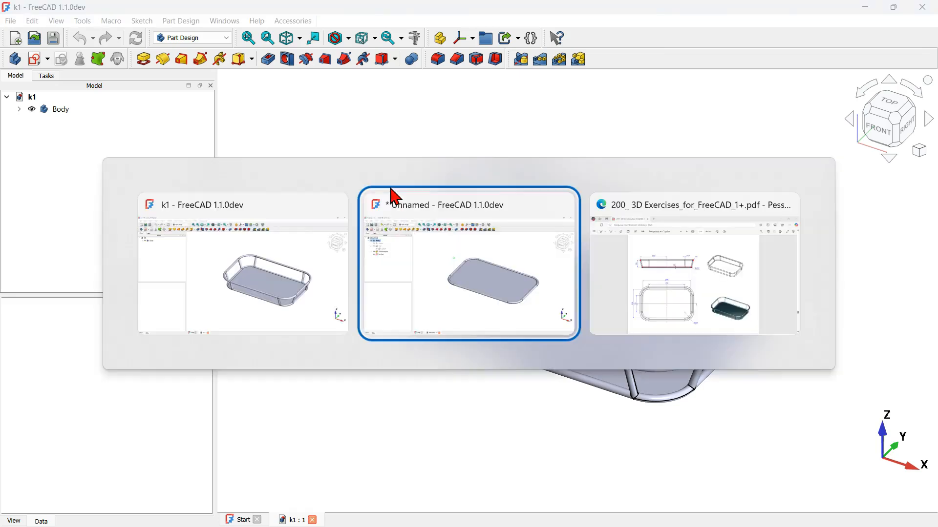
click(311, 173)
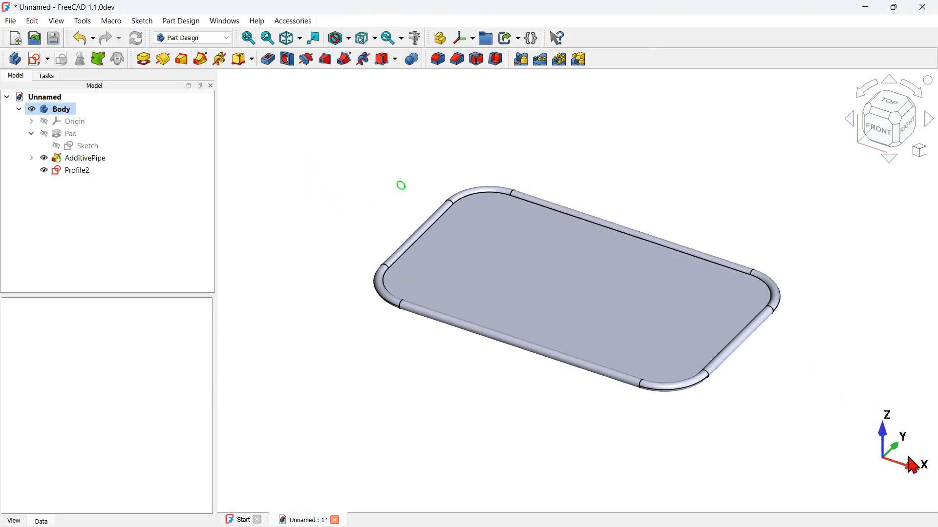
Step: Start a sectioned sketch on the XZ plane and project the tube's left-end upper arc and the Profile2 circle as construction geometry
click(36, 61)
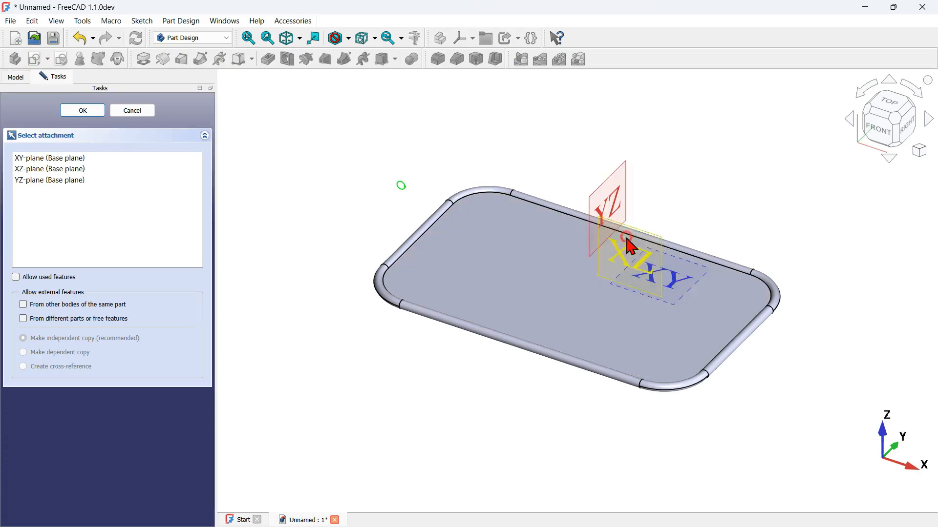
click(625, 234)
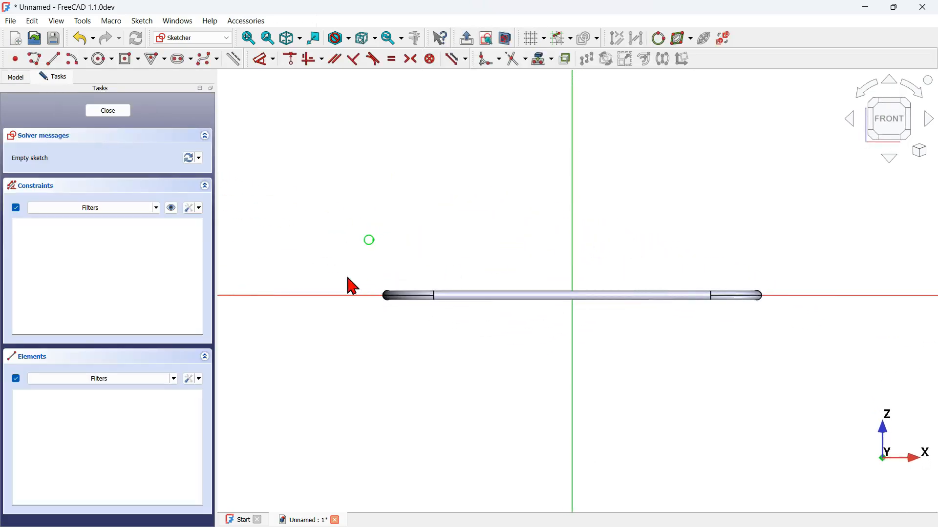
scroll(367, 271, up, 3)
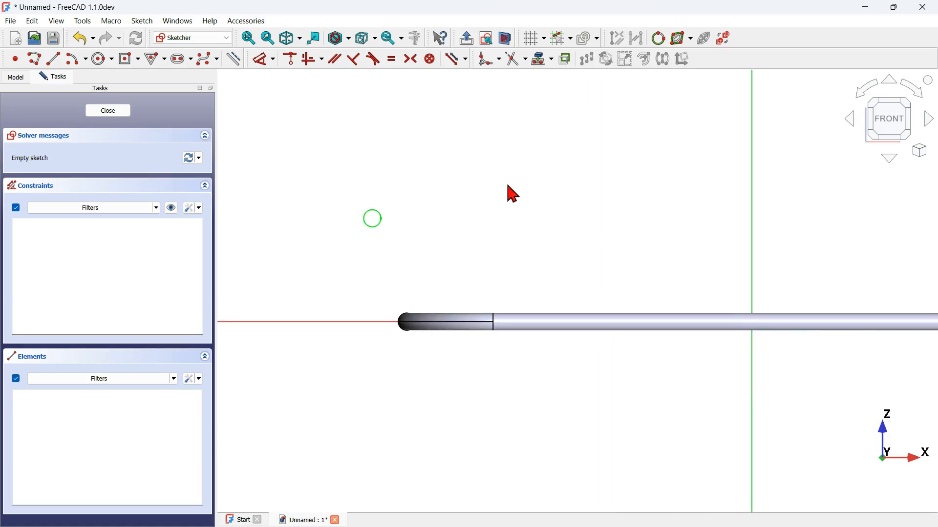
click(507, 39)
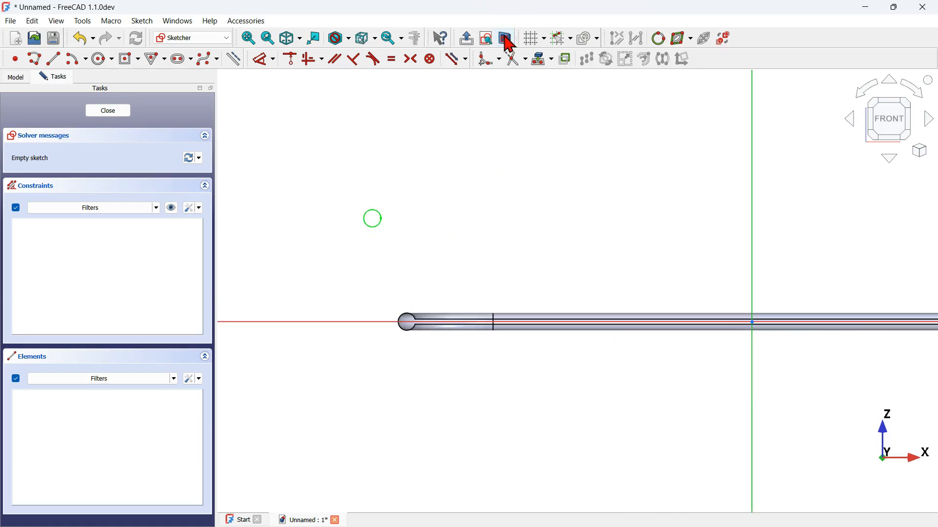
click(541, 61)
click(409, 316)
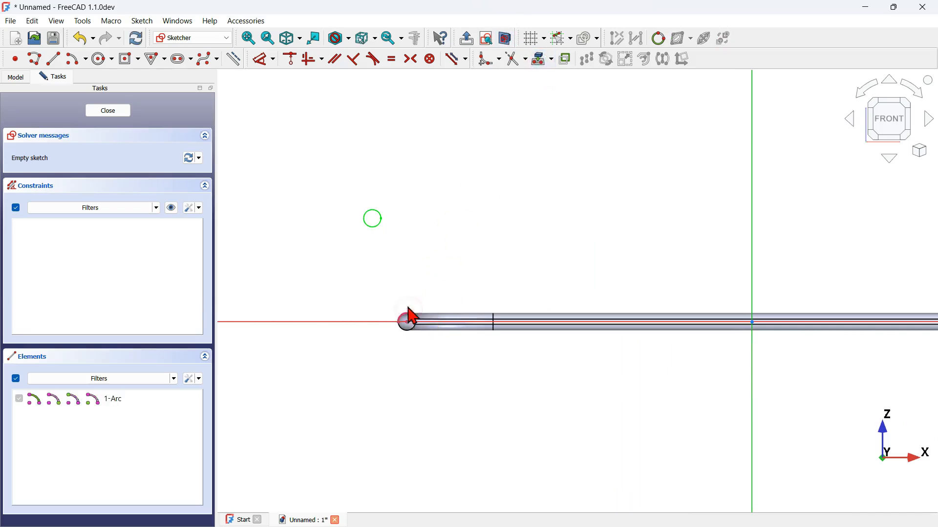
click(381, 205)
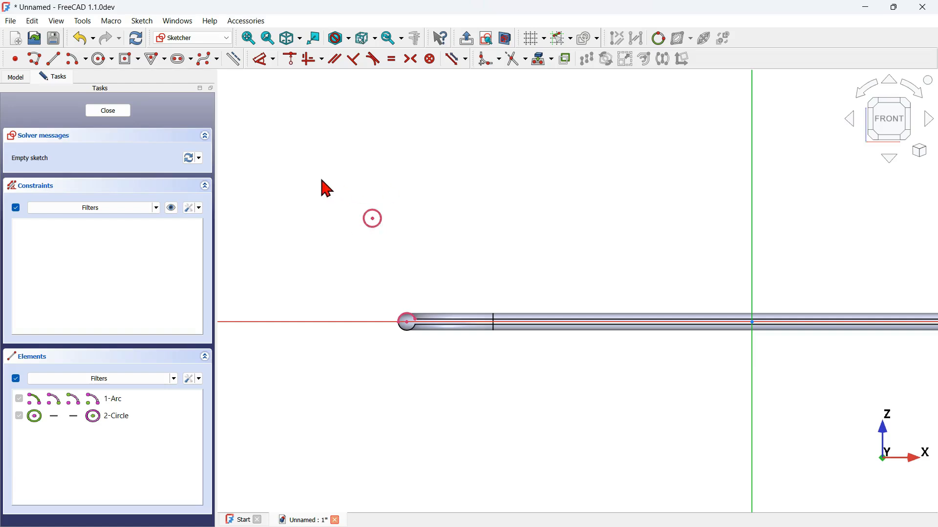
drag(321, 179, 487, 400)
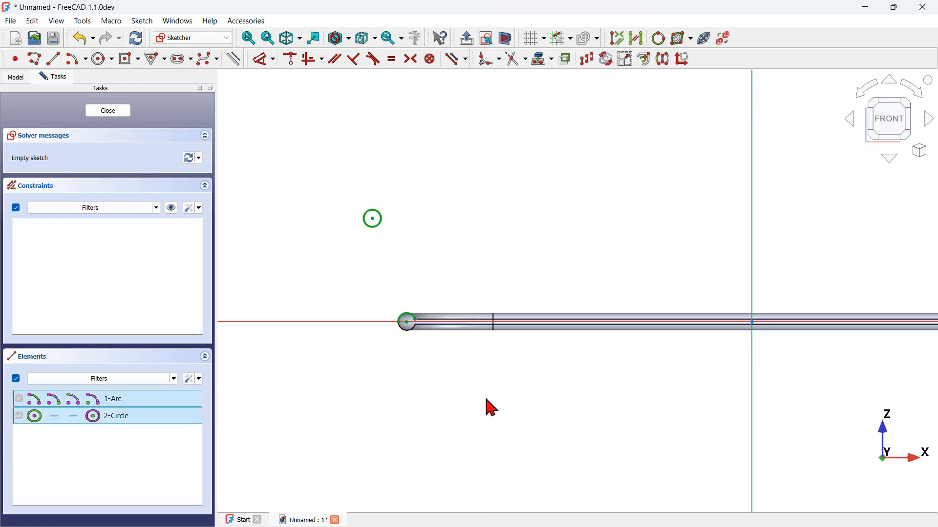
click(233, 58)
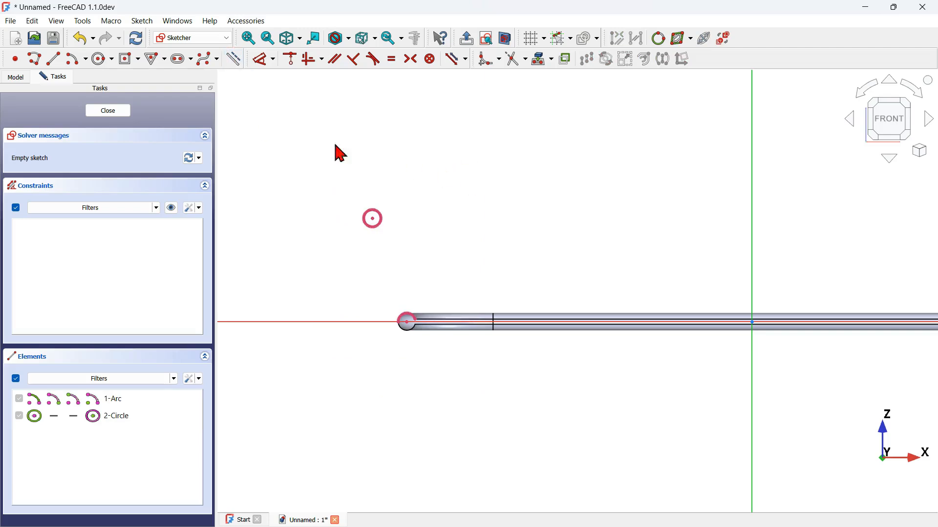
Step: Draw a slanted line from the Profile2 circle's centre to the centre of the tube's cross-section and finish the sketch
click(53, 59)
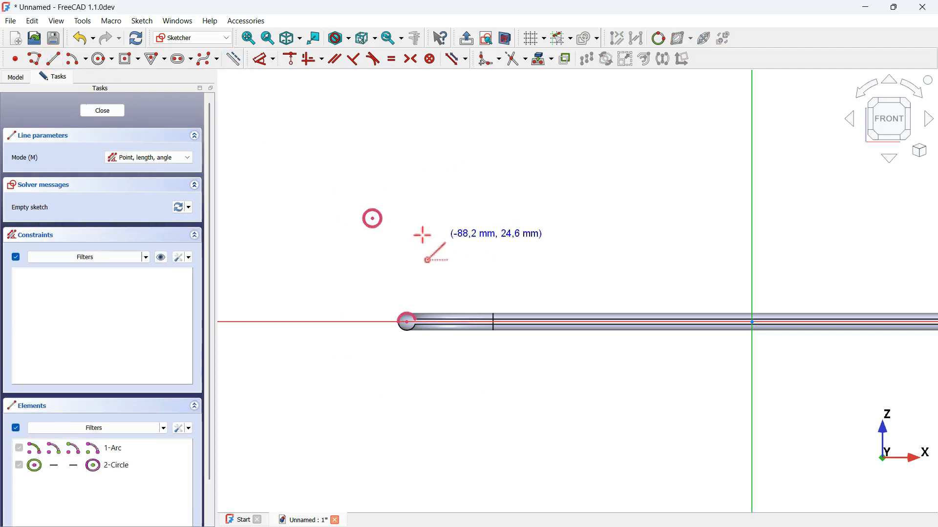
click(372, 218)
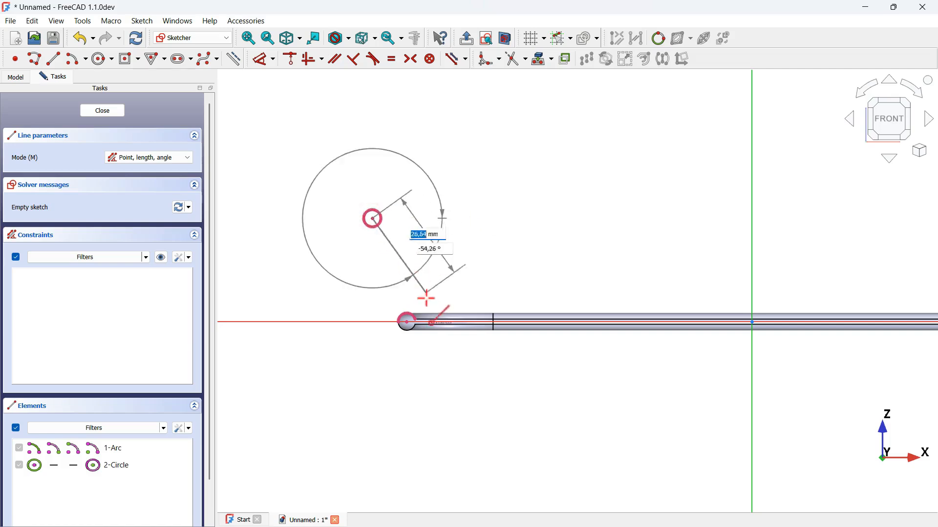
click(408, 322)
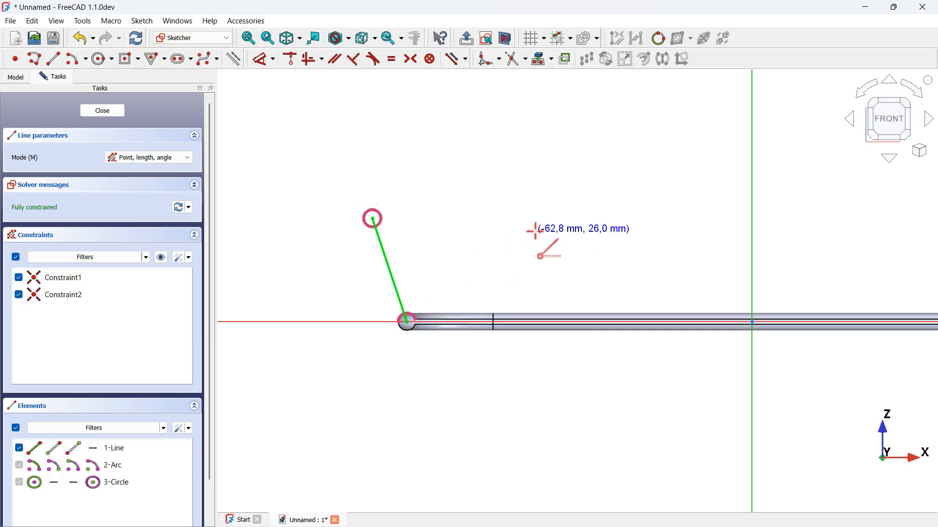
key(Escape)
key(Escape)
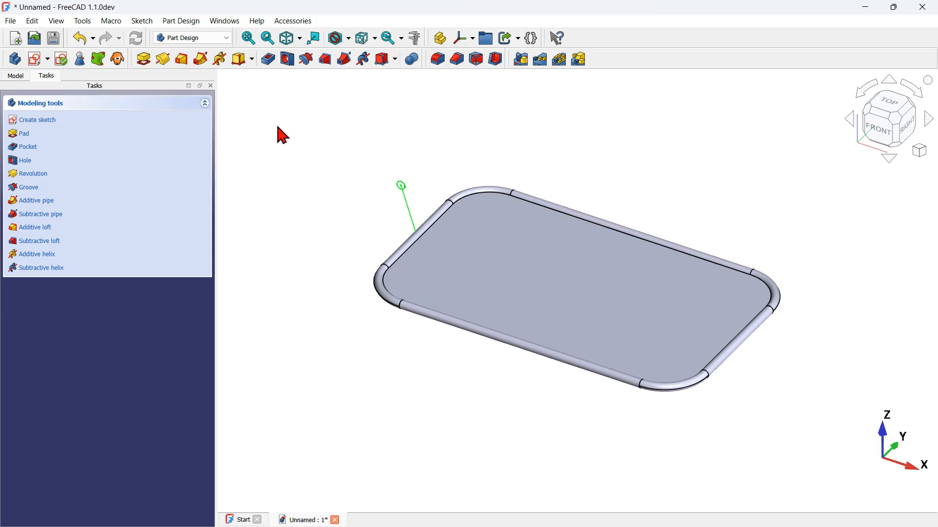
Step: Duplicate the additive pipe's Profile sketch using only the original selection, without its dependencies, and move the copy into Body
click(22, 78)
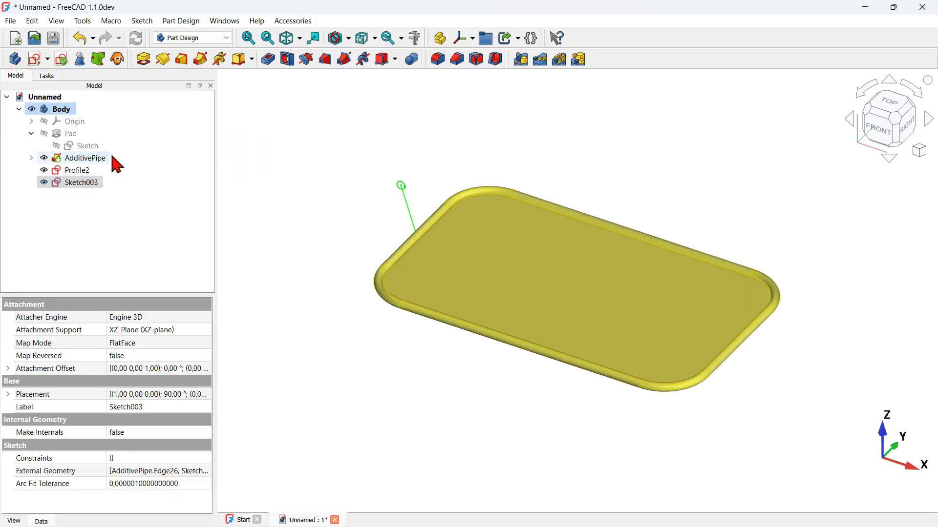
click(31, 158)
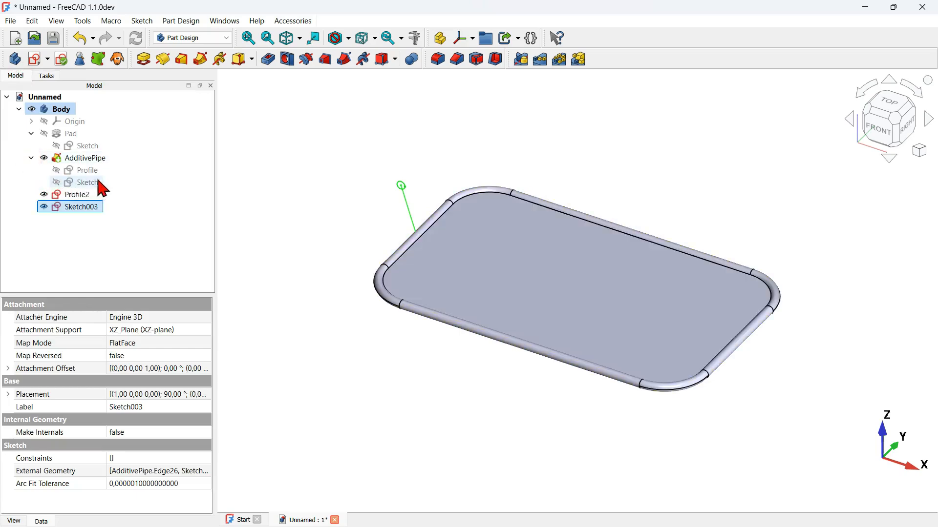
click(87, 171)
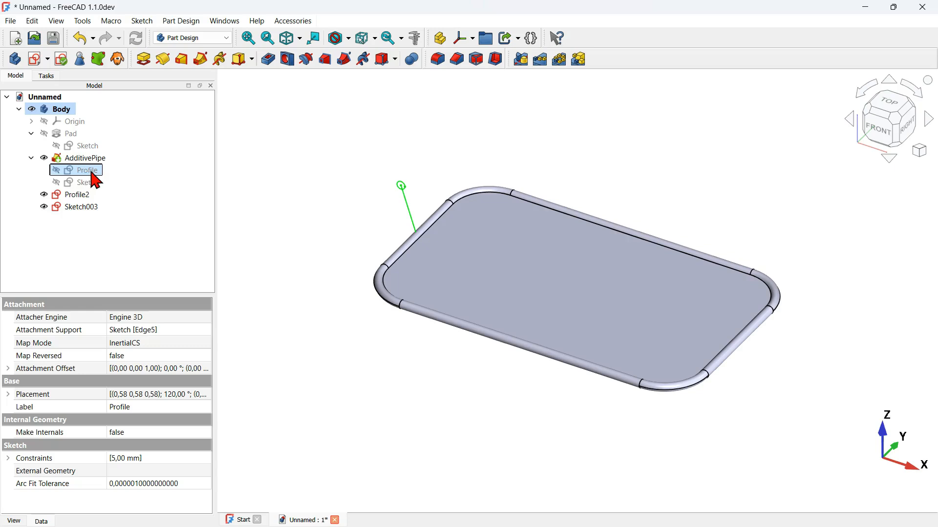
key(ctrl+c)
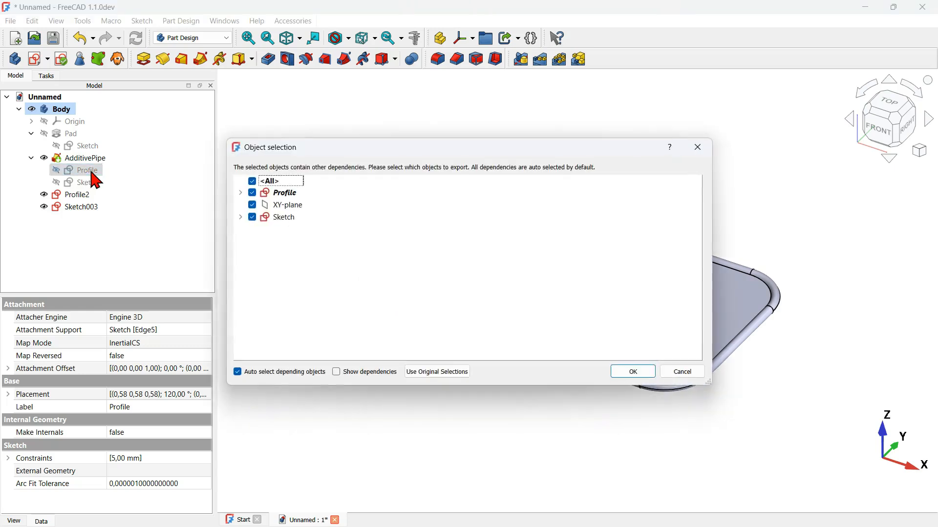
click(424, 374)
click(31, 158)
click(89, 214)
key(ctrl+v)
click(66, 196)
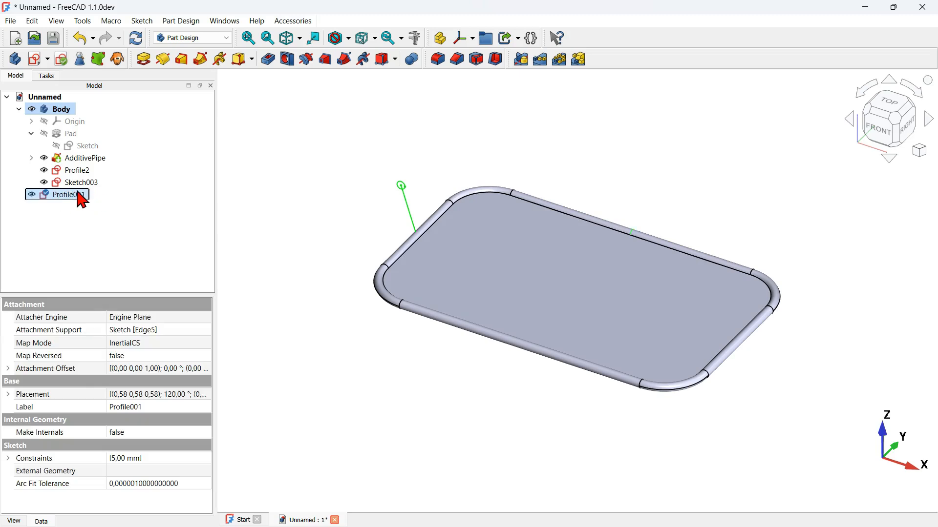
drag(56, 200, 105, 117)
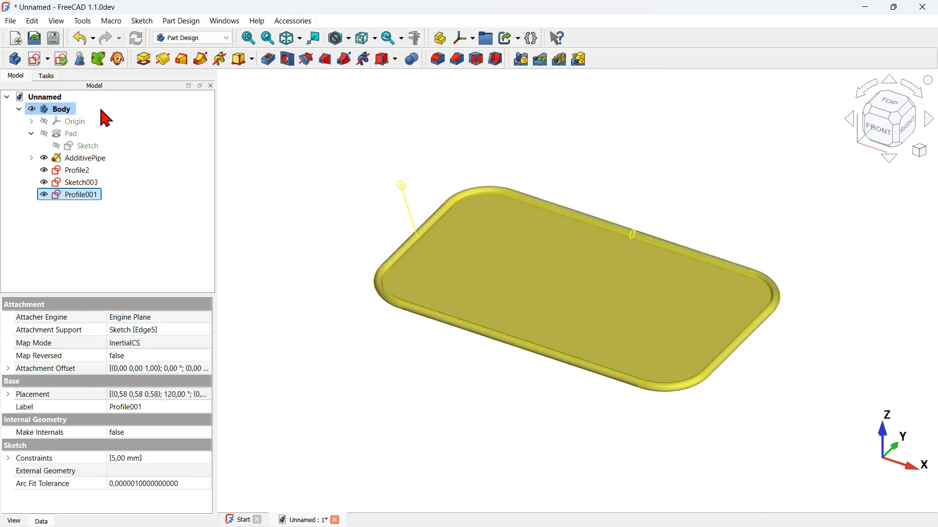
Step: Reattach the Profile001 sketch to the slanted line of Sketch003 using the Inertia 2-3 attachment mode
right_click(92, 194)
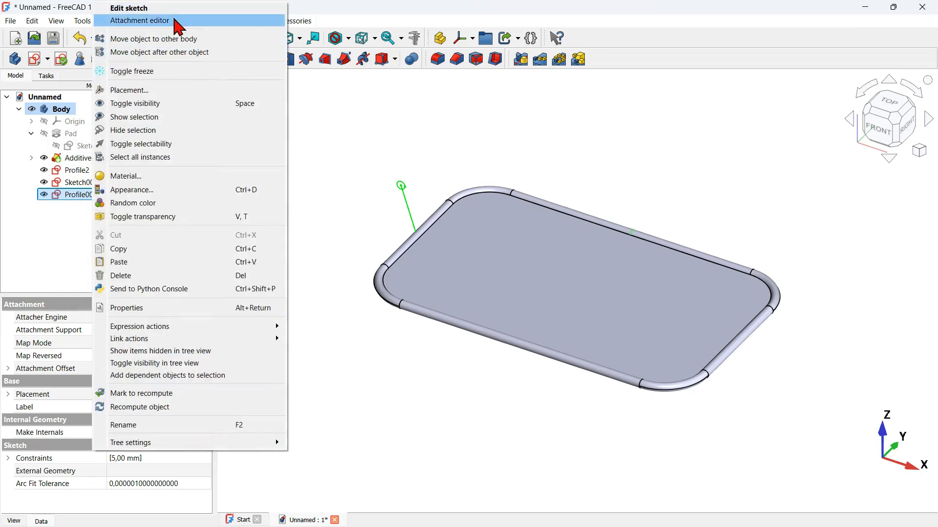
click(177, 22)
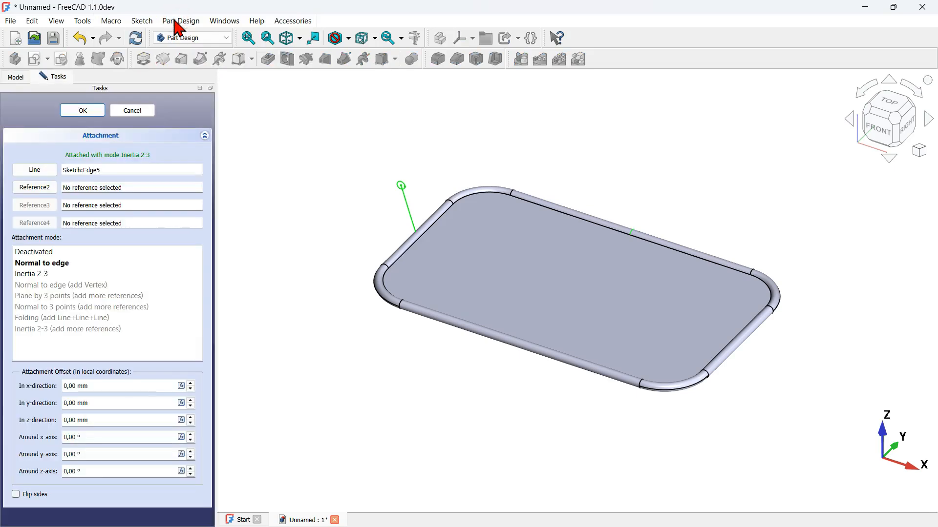
click(39, 172)
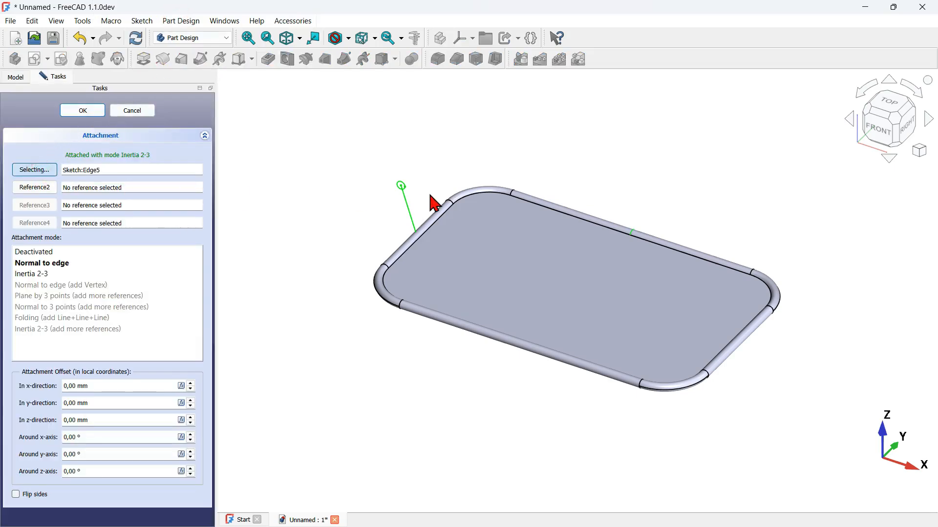
click(406, 209)
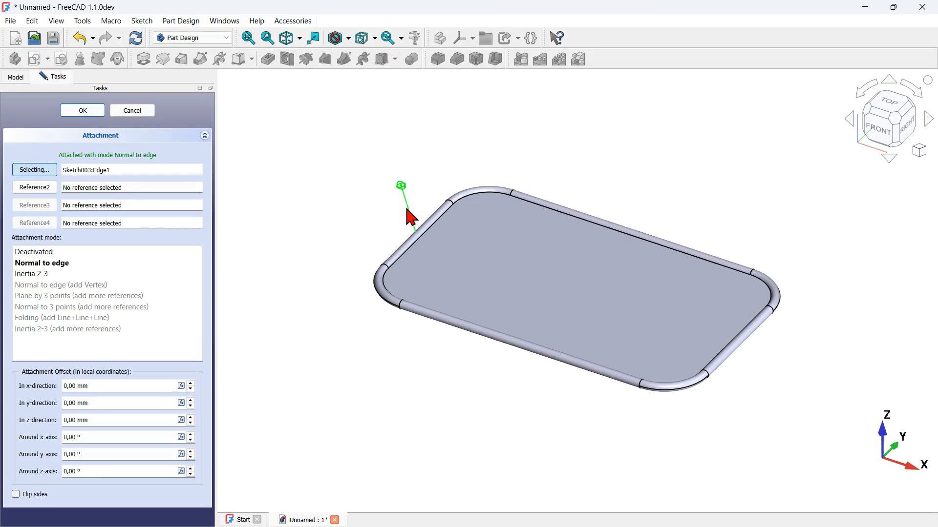
scroll(410, 216, up, 3)
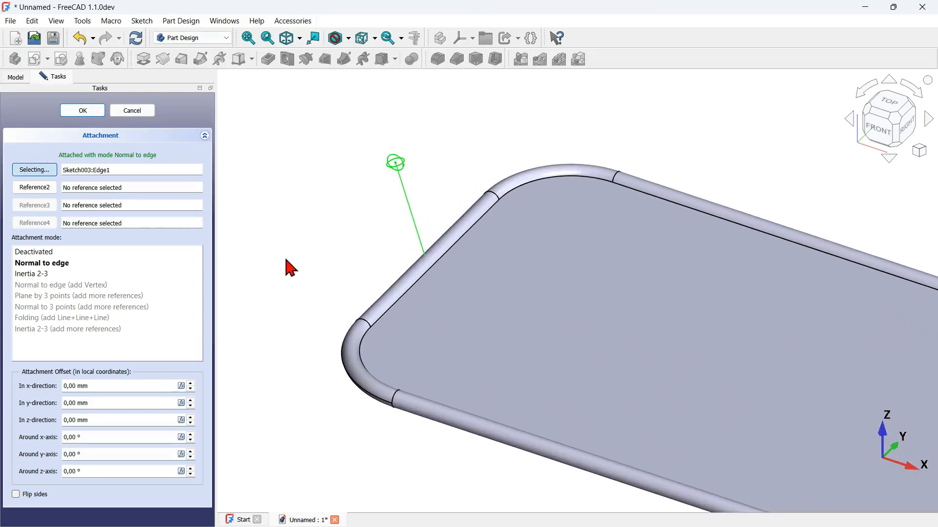
click(66, 273)
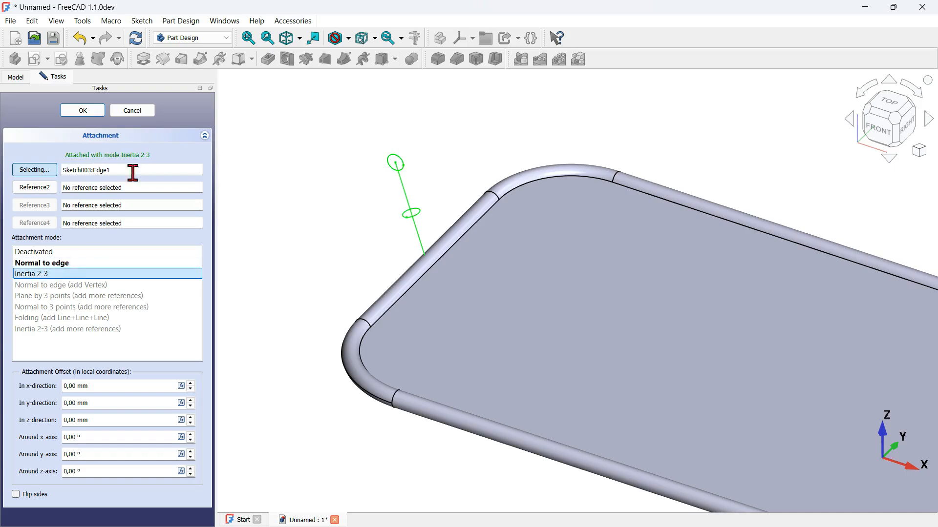
click(84, 110)
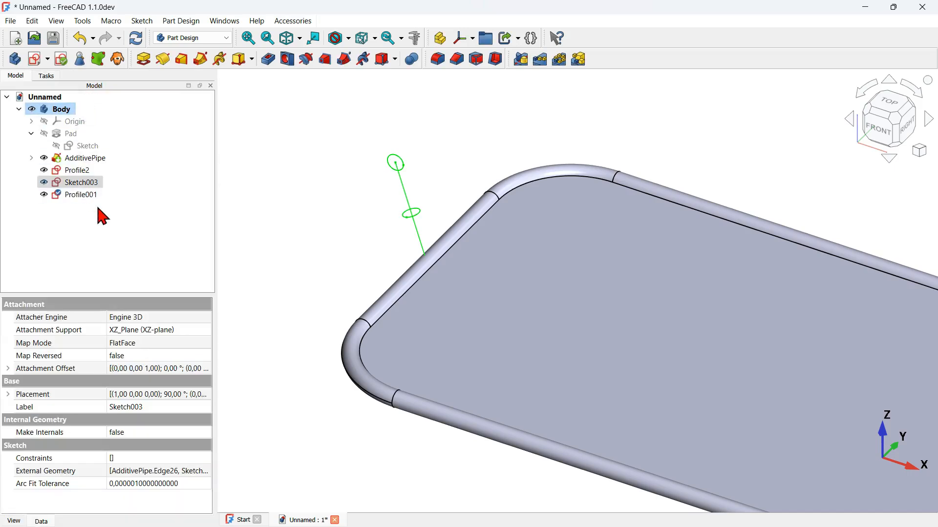
Step: Create an additive pipe that sweeps Profile001 along the slanted line of Sketch003
click(84, 196)
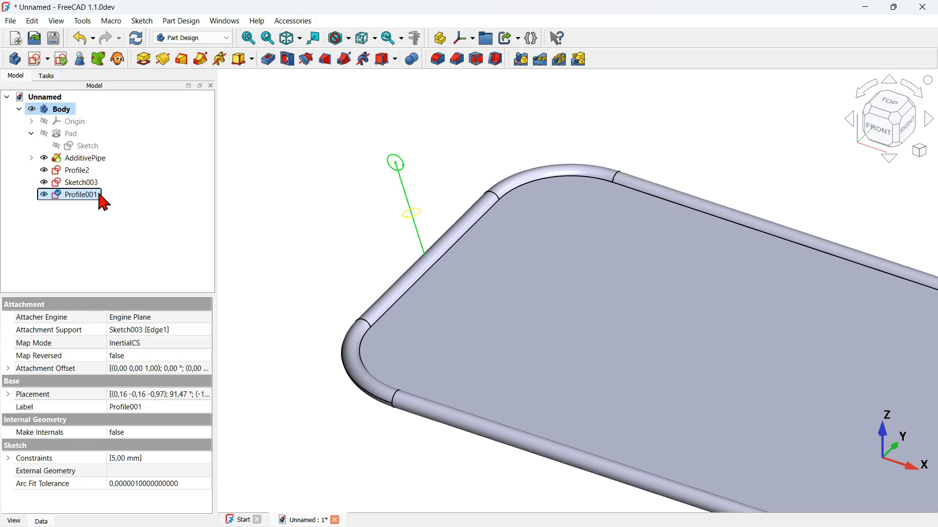
click(201, 60)
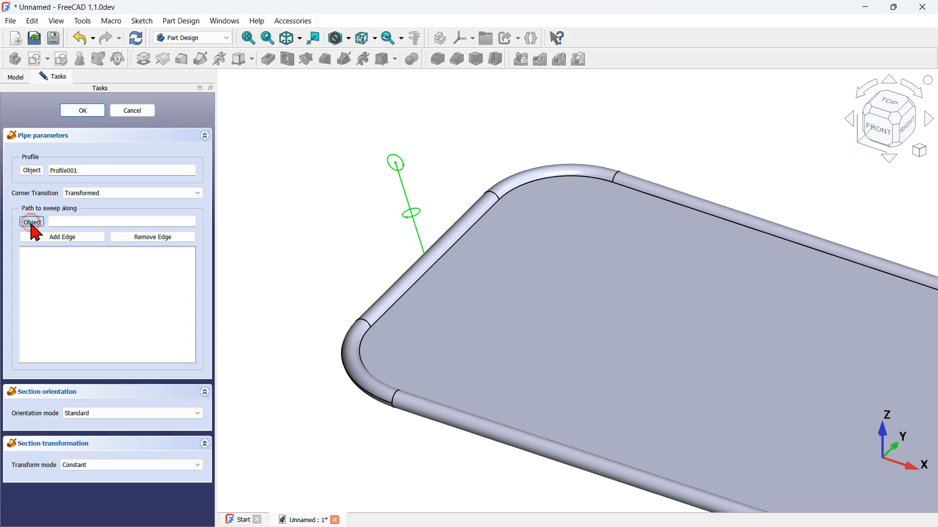
click(423, 243)
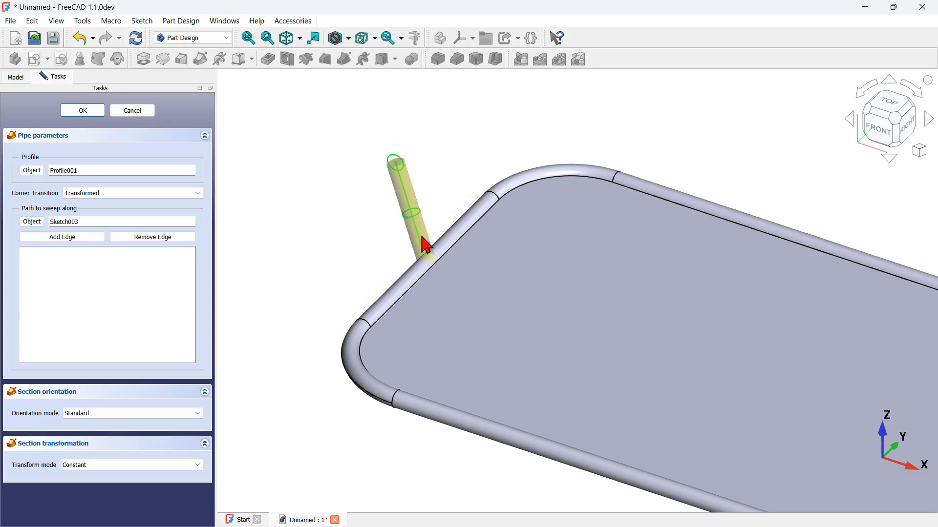
click(84, 111)
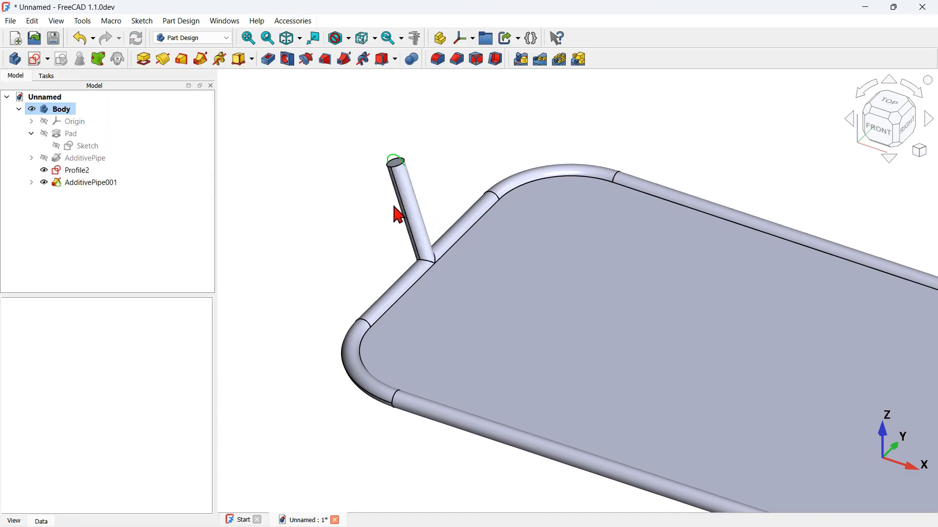
Step: Set the z position of Sketch003's attachment offset to -35 mm to shift the strut along the tray's short side
scroll(448, 182, down, 2)
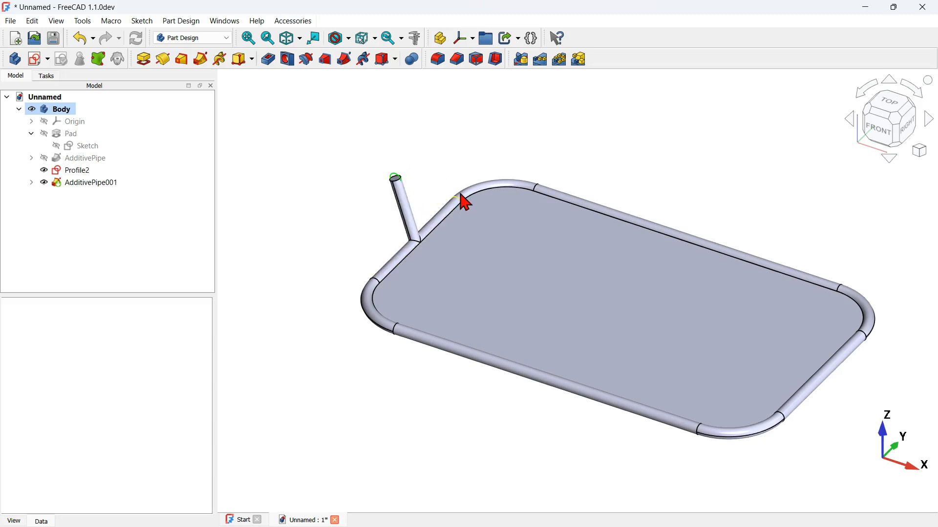
click(31, 183)
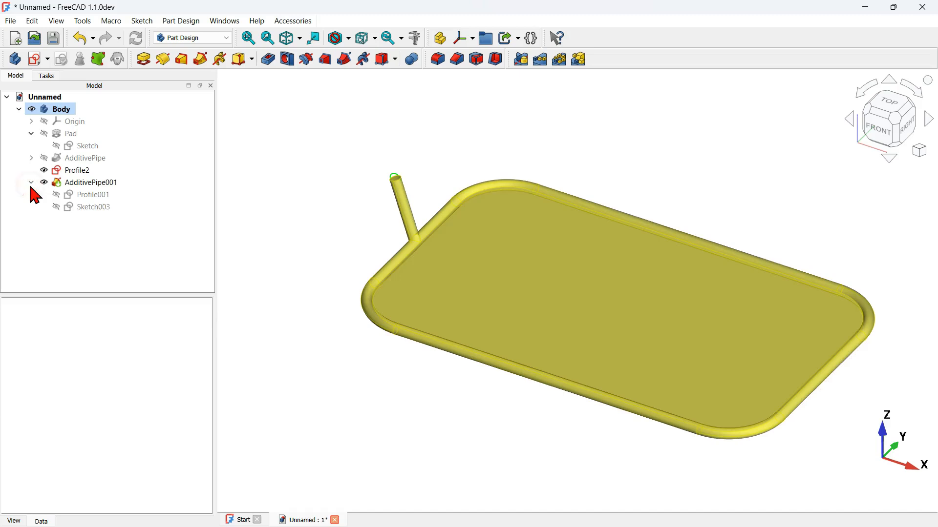
click(92, 210)
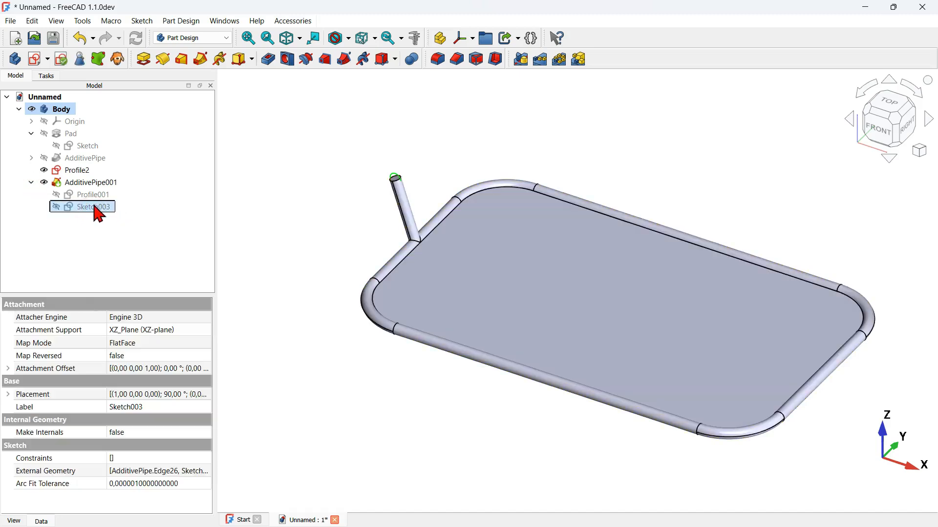
key(alt+Tab)
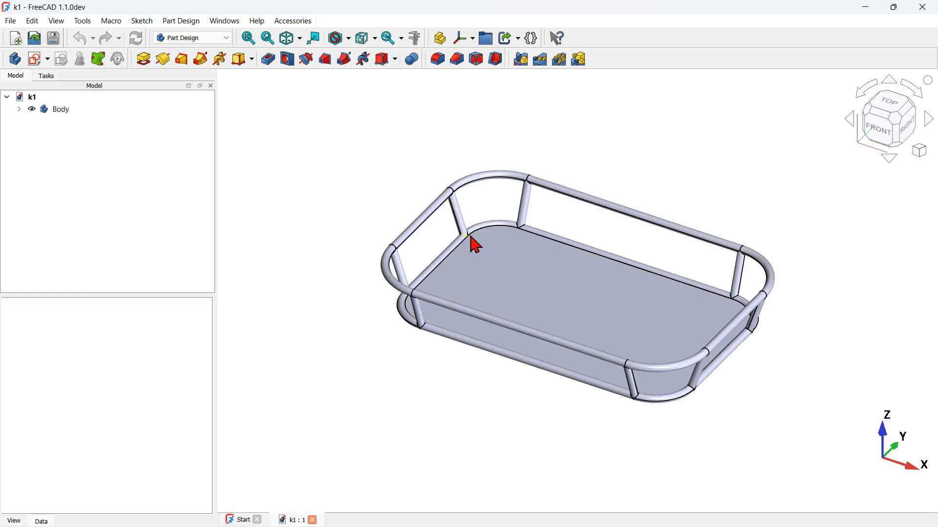
key(alt+Tab)
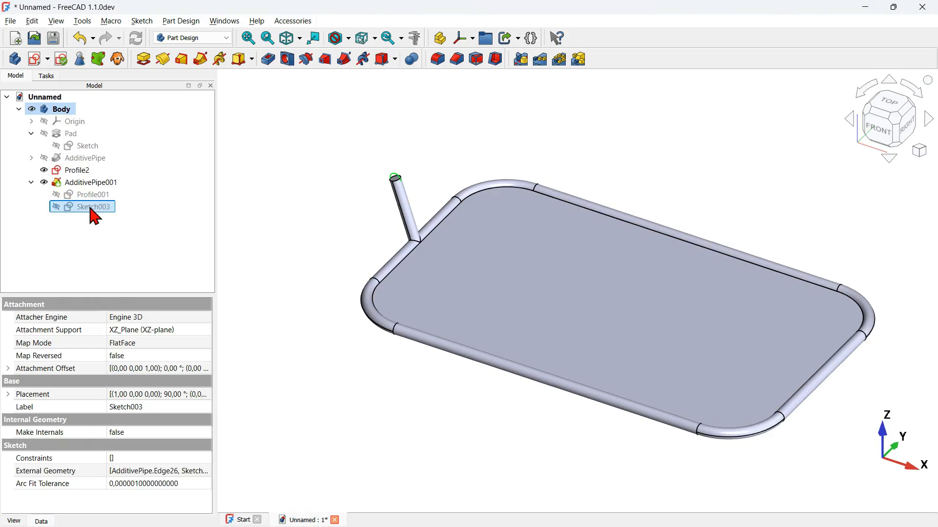
click(8, 369)
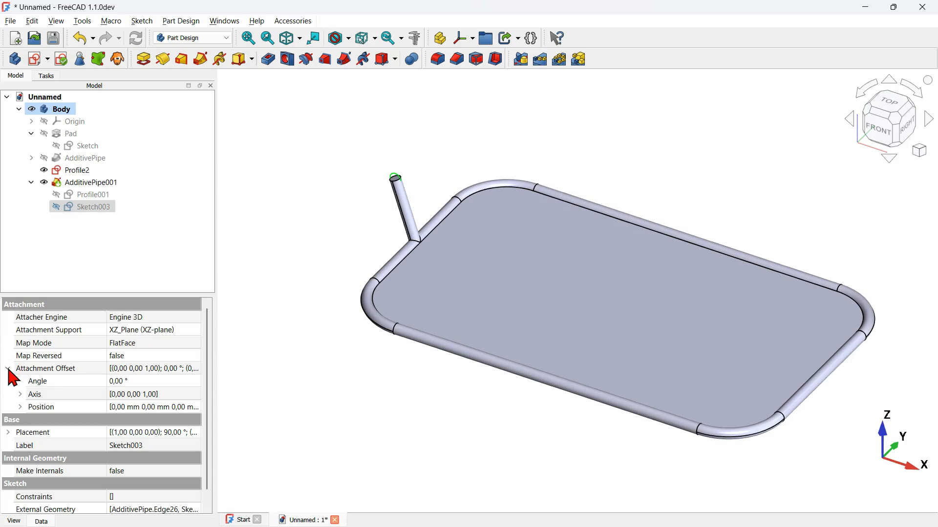
click(19, 407)
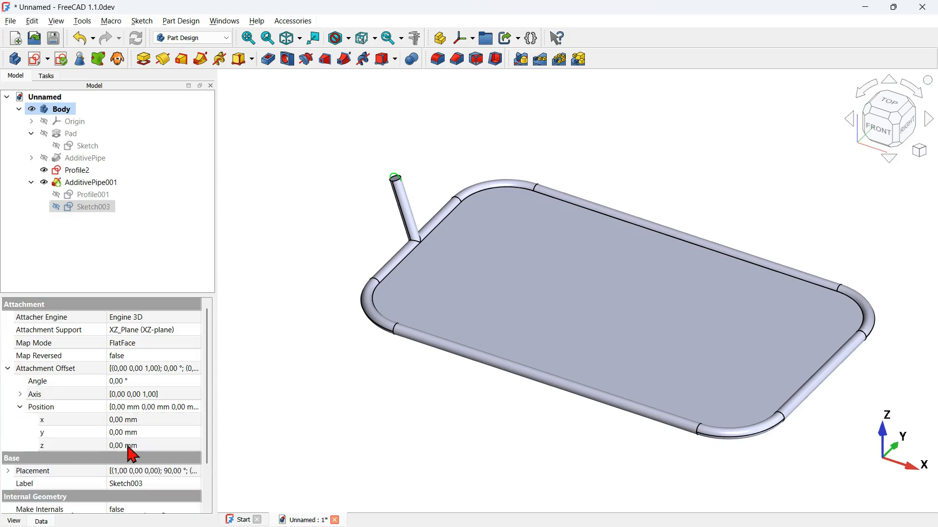
click(154, 441)
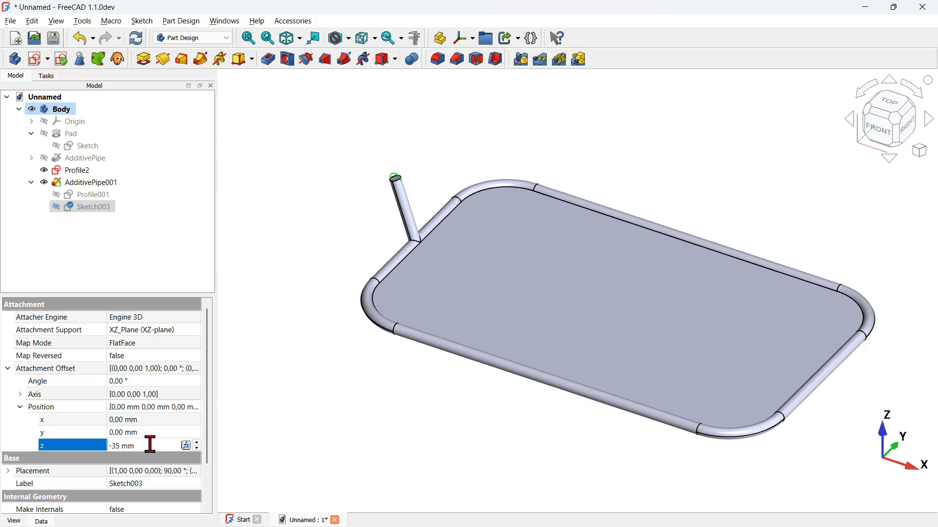
key(Return)
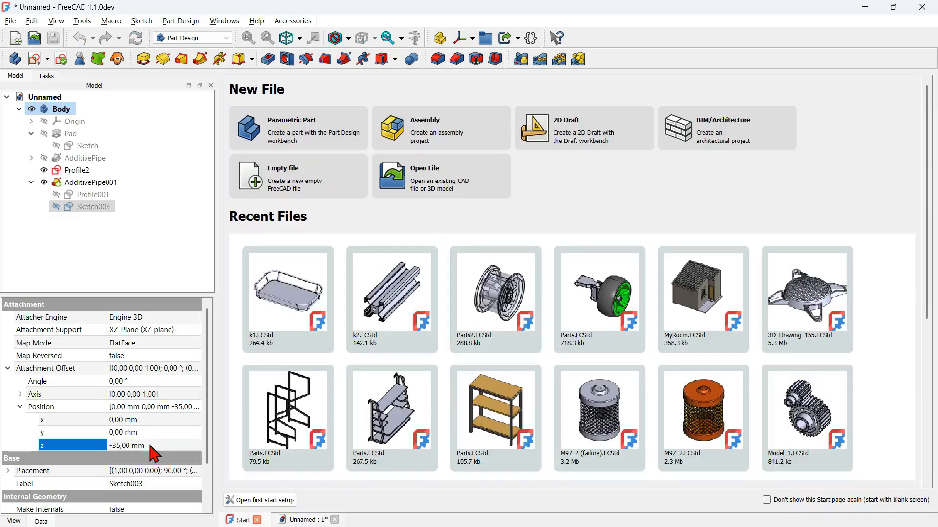
Step: Close the Start page, then check the upper rim in the finished k1 model's window and return to the unnamed document
click(258, 520)
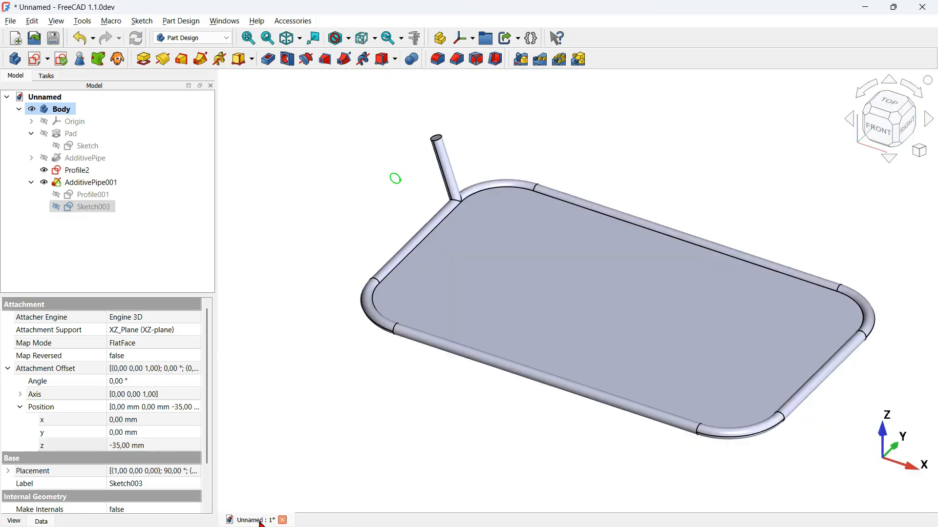
drag(568, 151, 550, 192)
click(395, 186)
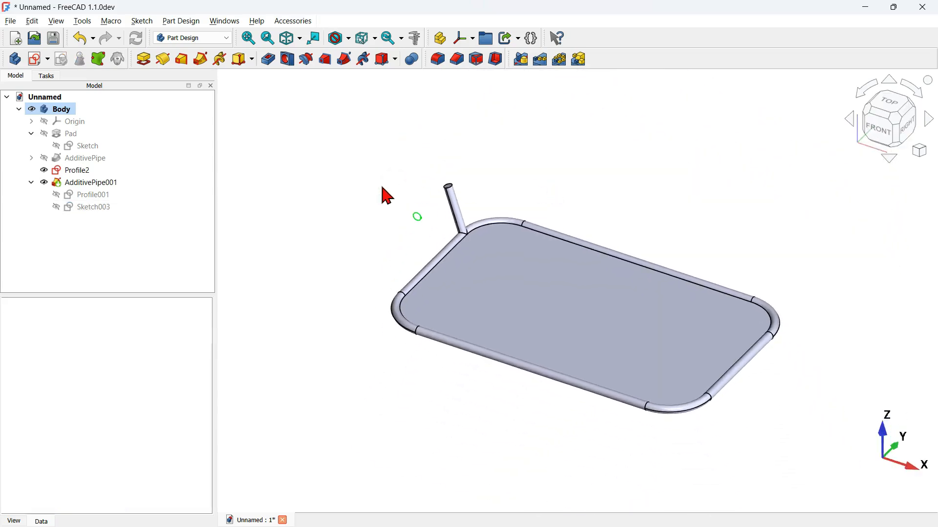
click(31, 183)
key(alt+Tab)
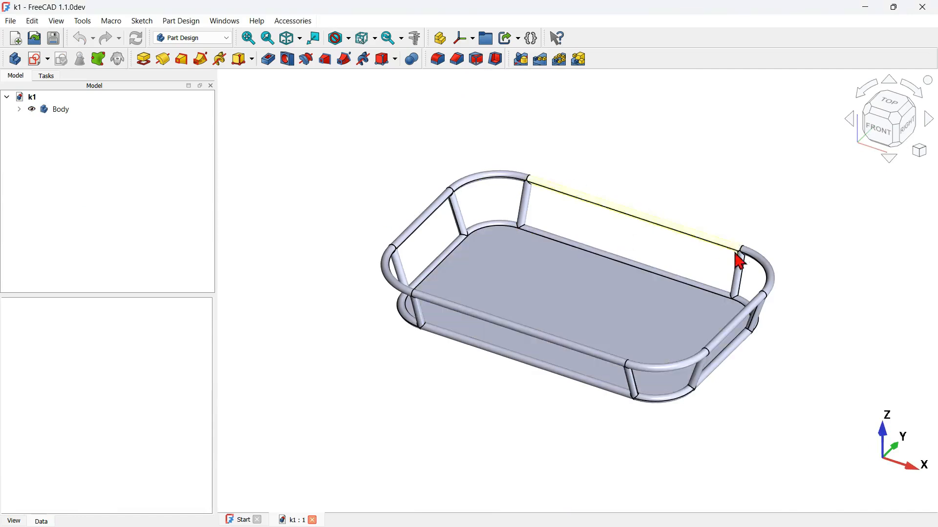
key(alt+Tab)
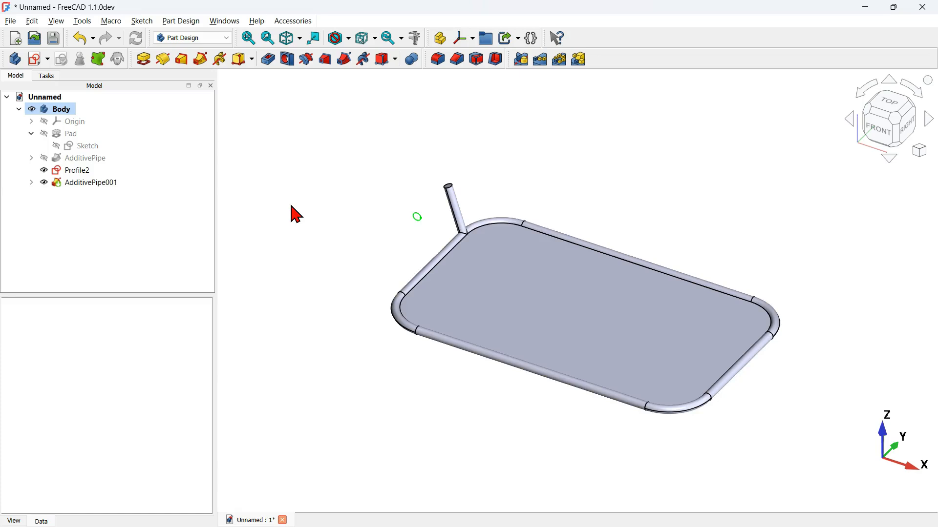
Step: Create the upper rim as an additive pipe sweeping Profile2 along the pad's base sketch
click(77, 172)
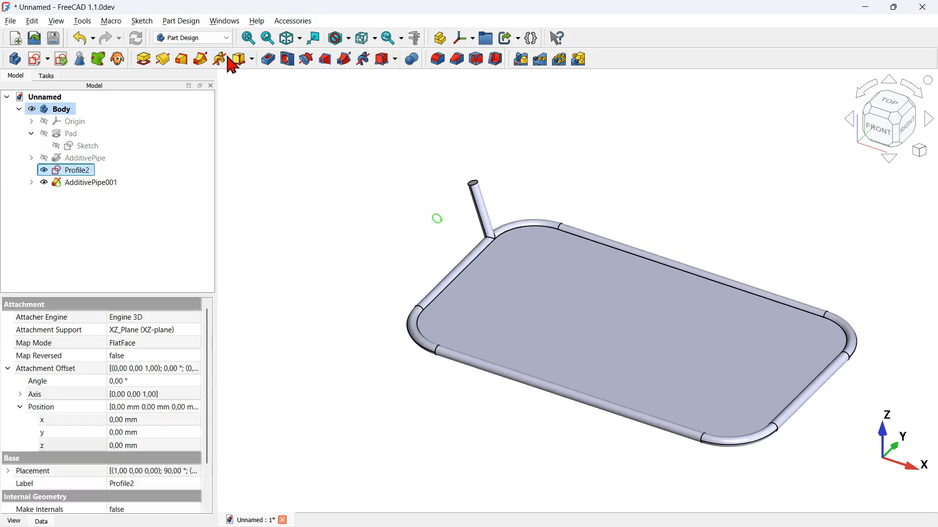
click(202, 59)
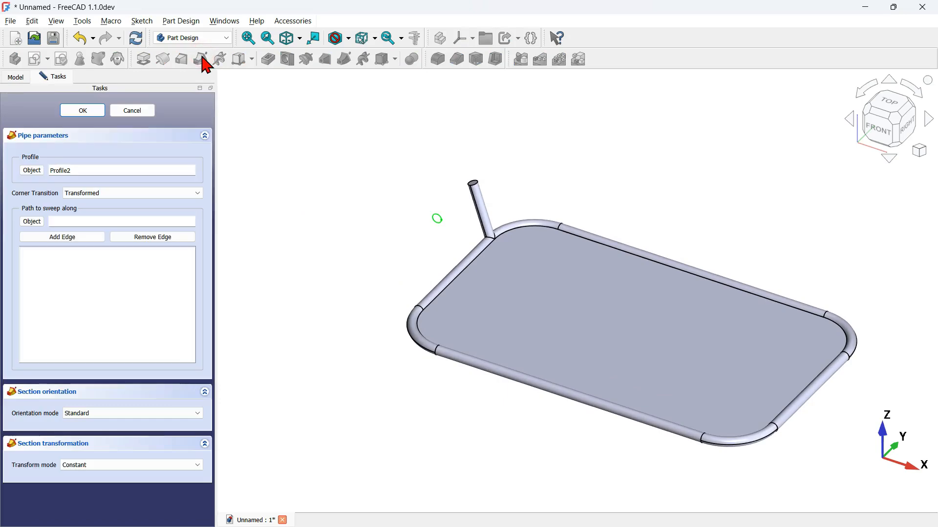
click(33, 222)
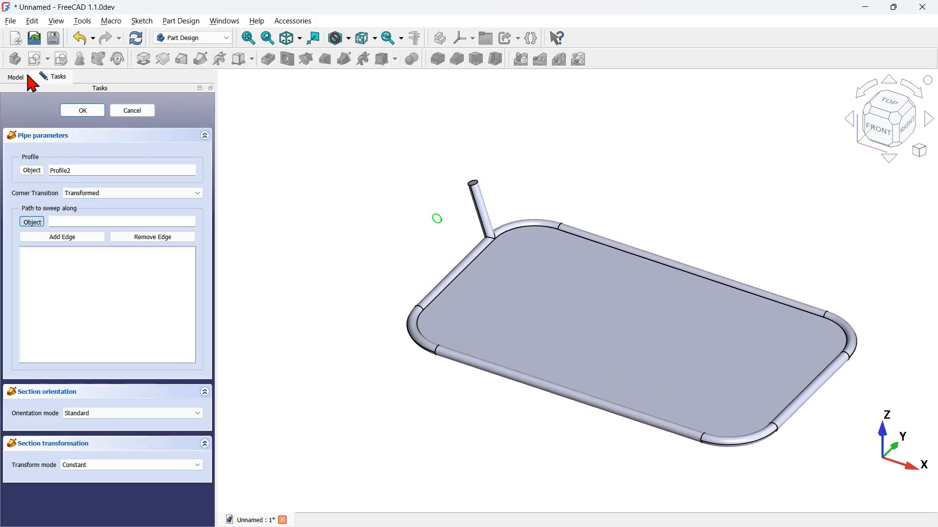
click(19, 78)
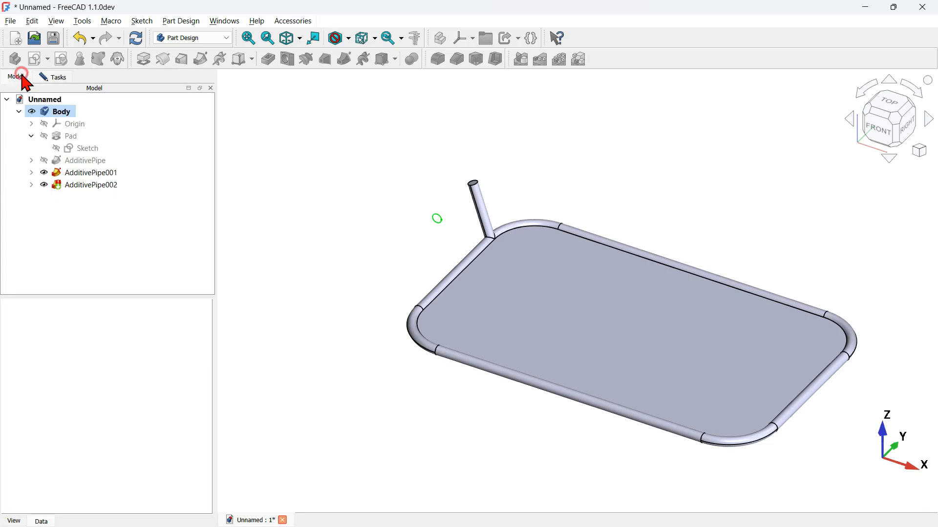
click(84, 149)
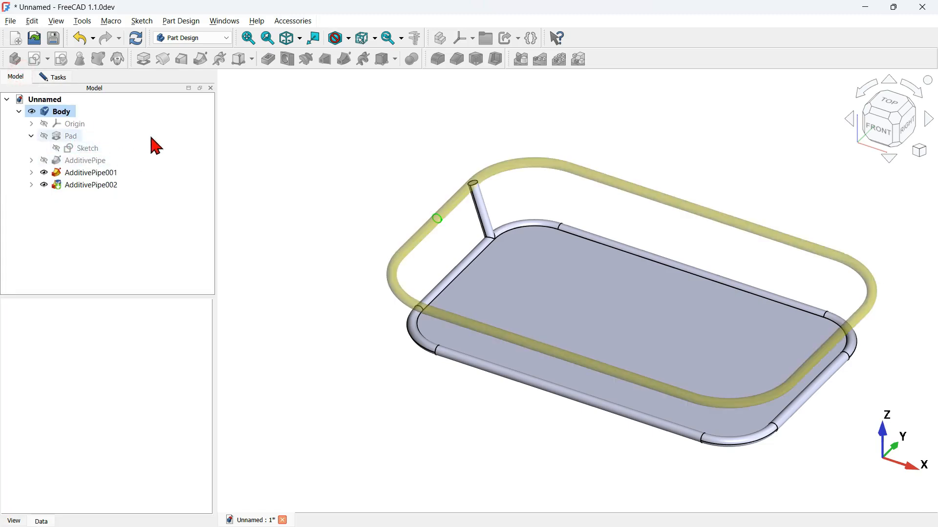
click(55, 77)
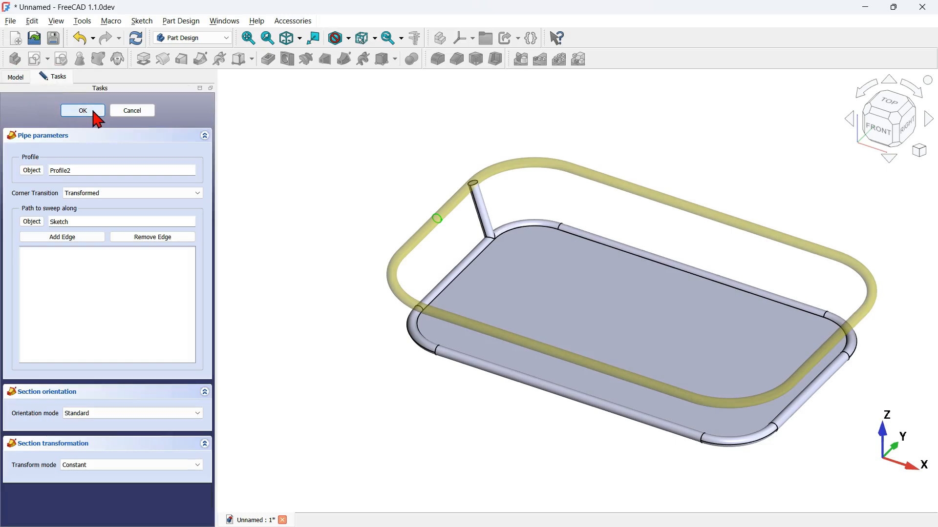
click(94, 112)
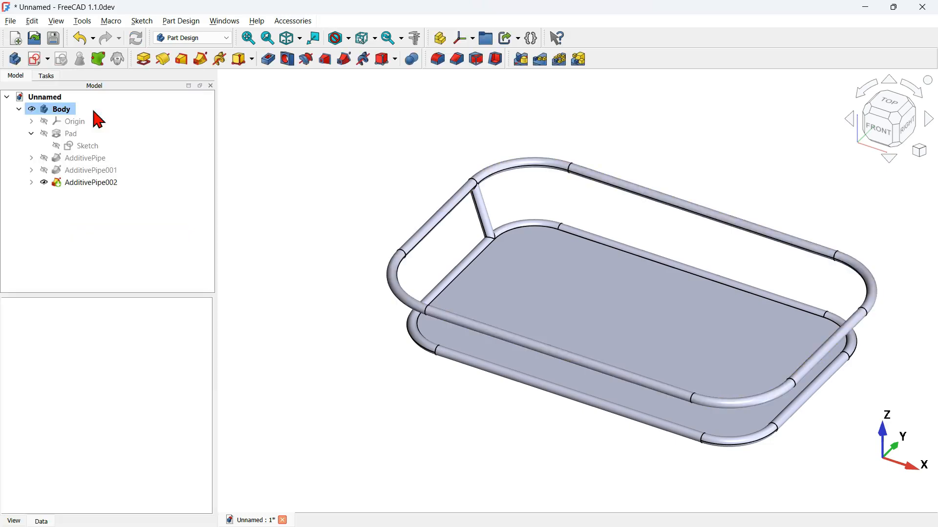
Step: Examine the strut's joints with both tubes and compare the tray with the finished k1 model's struts
mouse_move(413, 396)
mouse_down()
mouse_move(544, 339)
mouse_move(492, 375)
mouse_up()
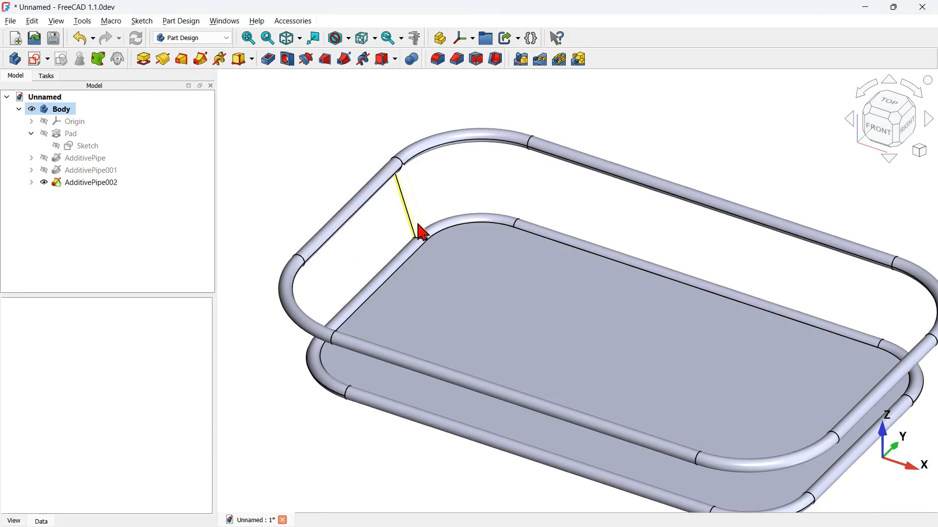
scroll(418, 215, down, 5)
key(alt+Tab)
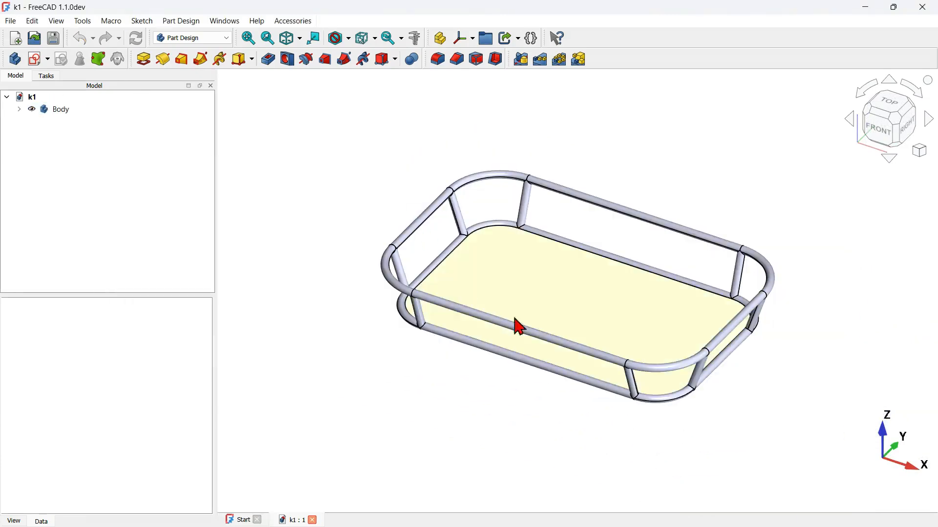
key(alt+Tab)
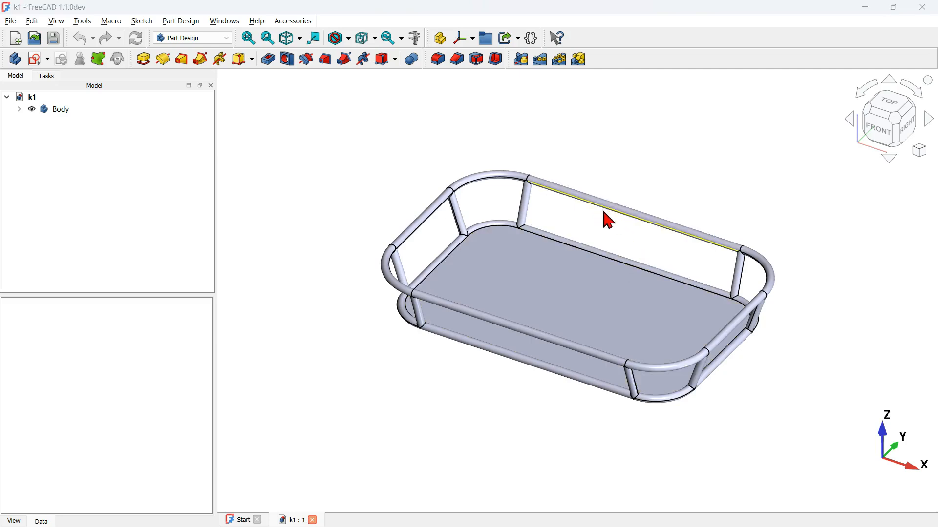
click(418, 133)
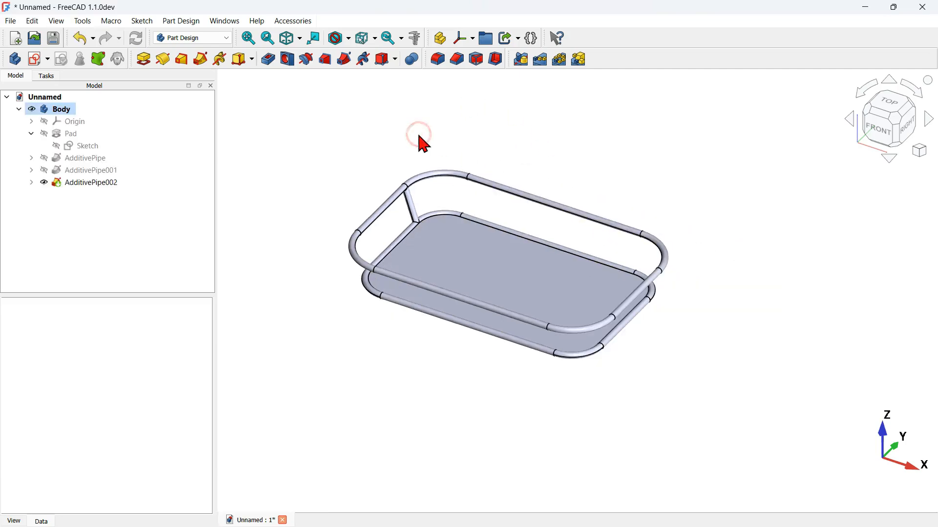
Step: Start a MultiTransform of the strut pipe AdditivePipe001 and add a polar pattern to its transformations
click(309, 133)
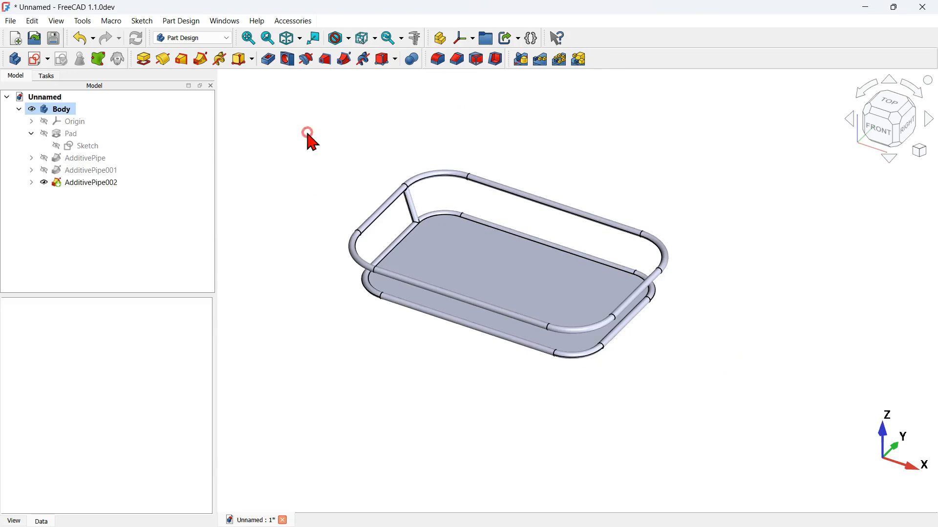
click(103, 171)
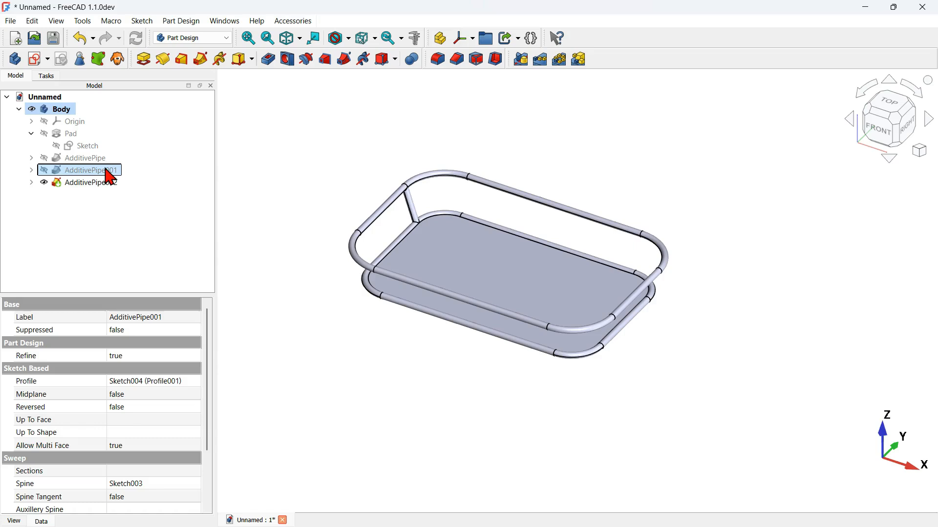
click(577, 61)
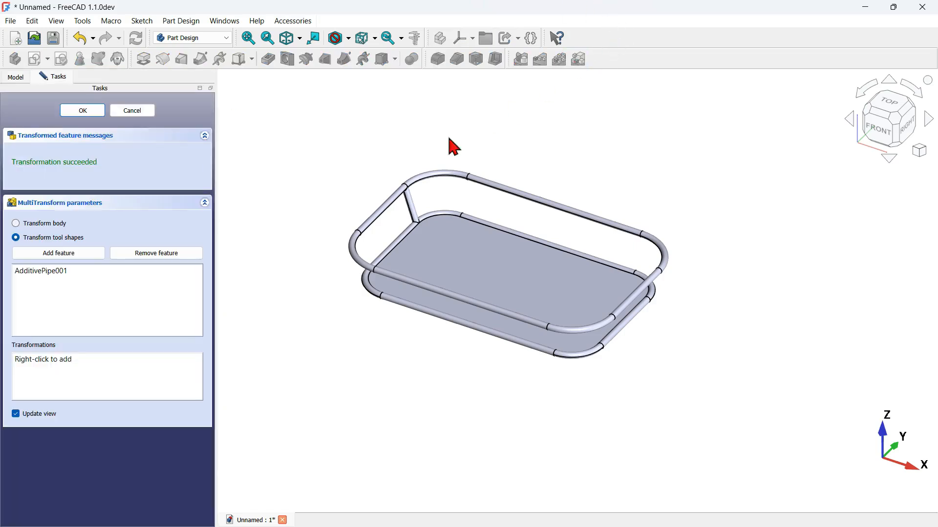
right_click(132, 380)
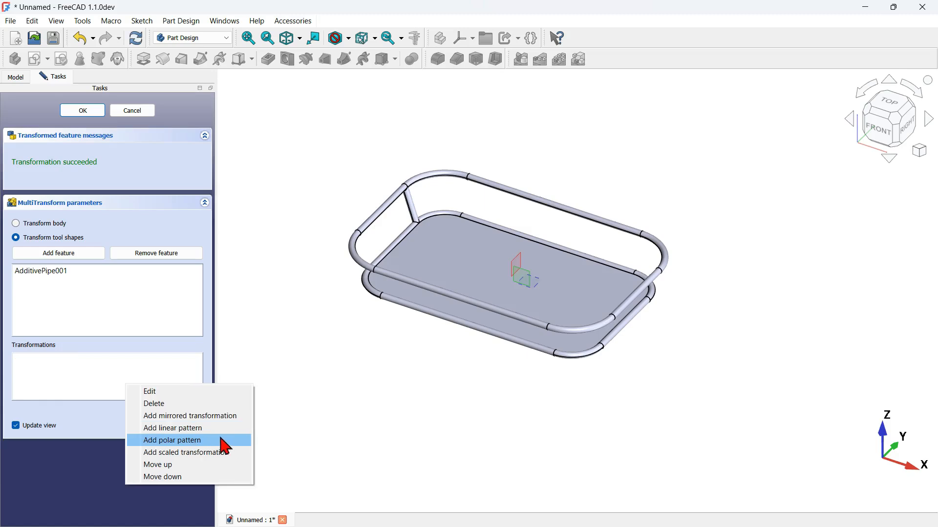
click(198, 441)
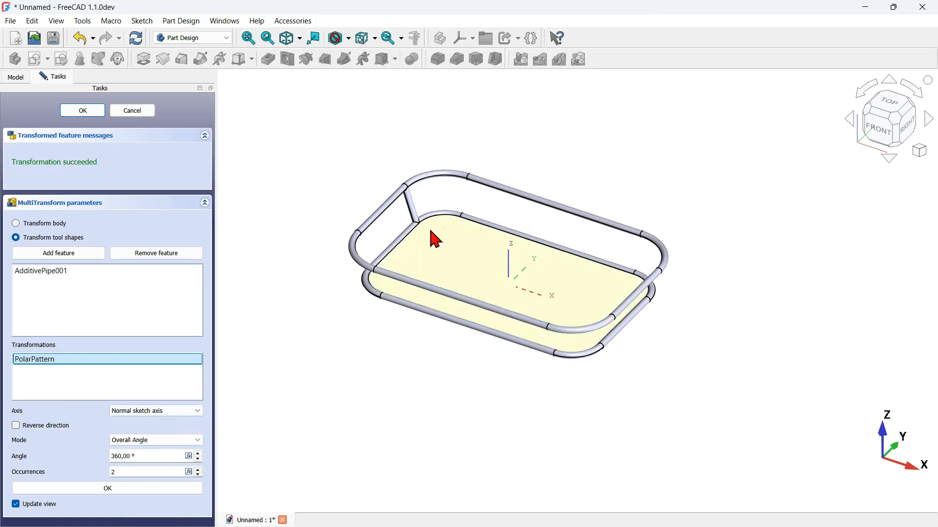
scroll(445, 227, up, 3)
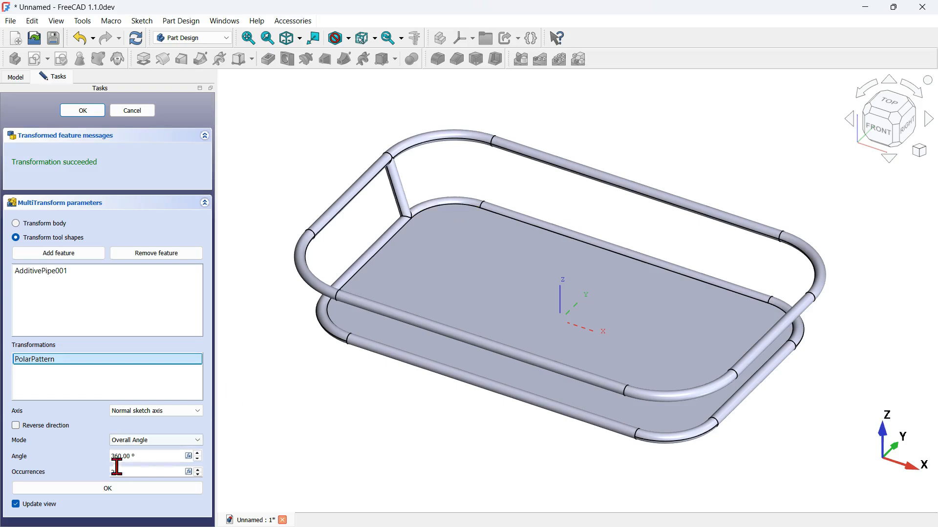
Step: Pattern the strut around the base's rounded corner edge beside it, with an overall angle of 90° and reversed direction
click(161, 412)
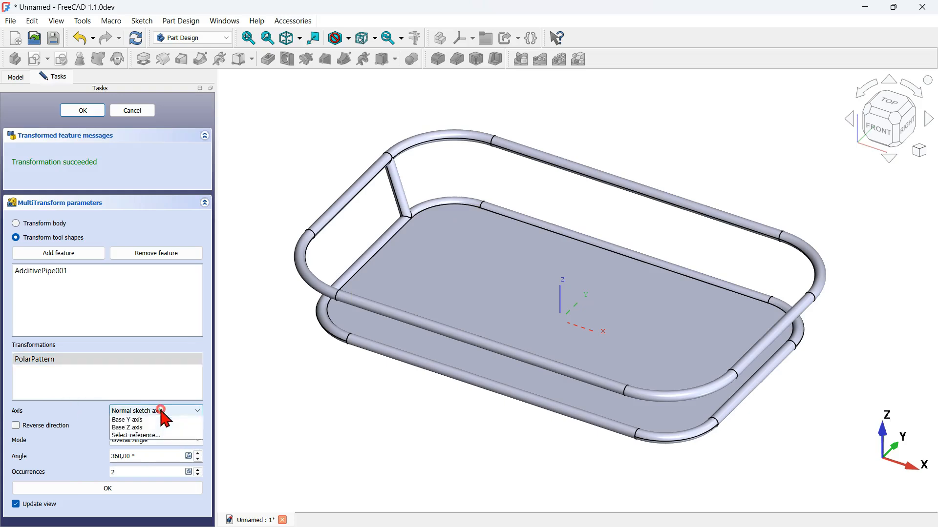
click(162, 468)
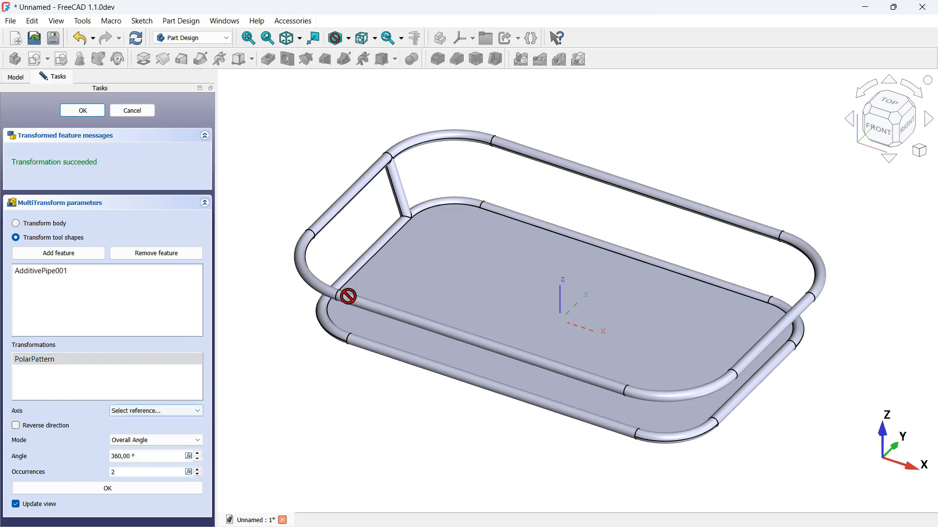
scroll(448, 207, up, 5)
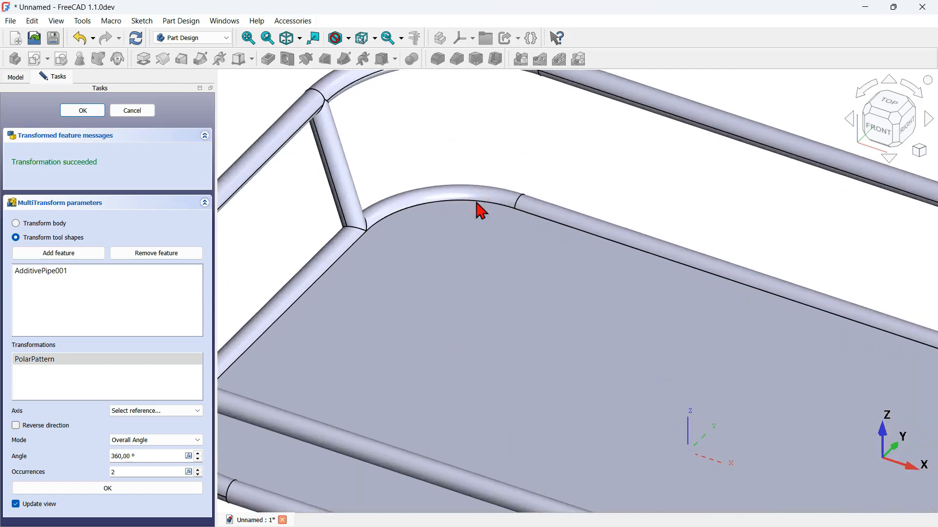
click(476, 202)
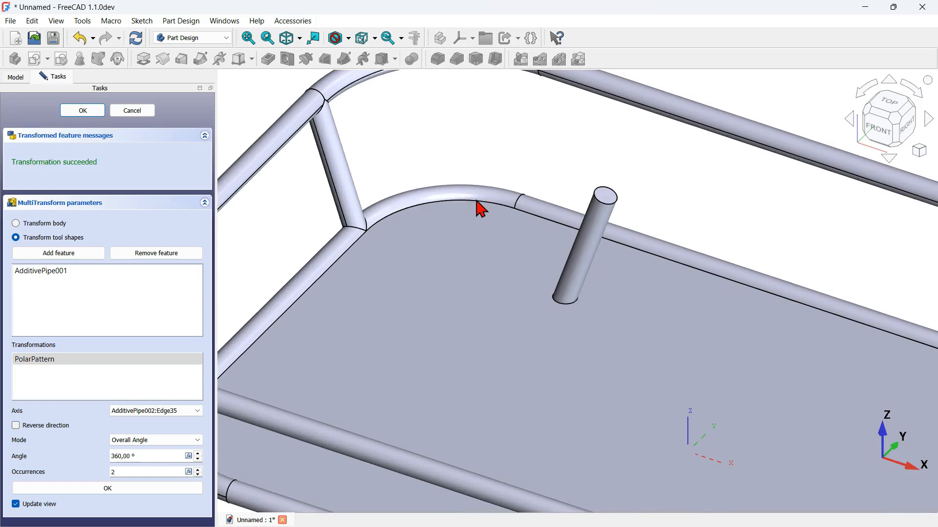
scroll(551, 142, down, 3)
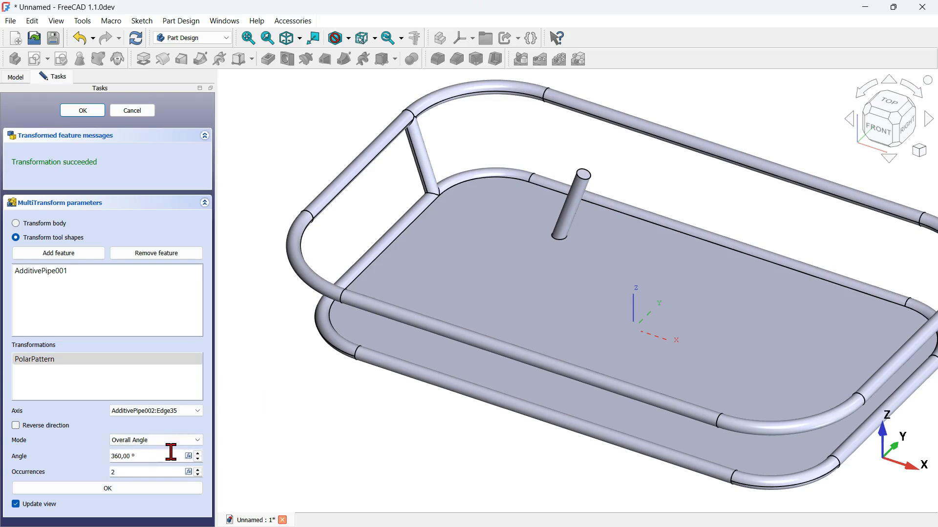
drag(155, 453, 90, 452)
text(90)
click(306, 417)
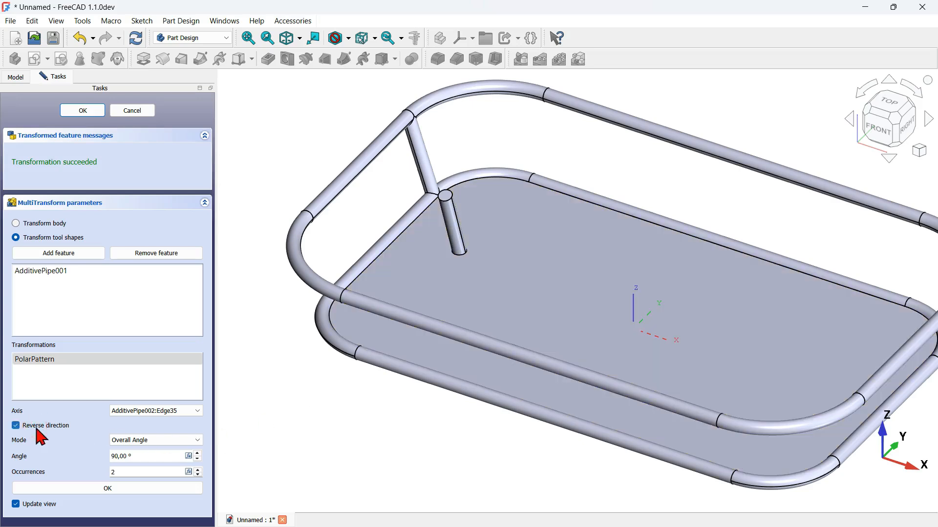
click(122, 489)
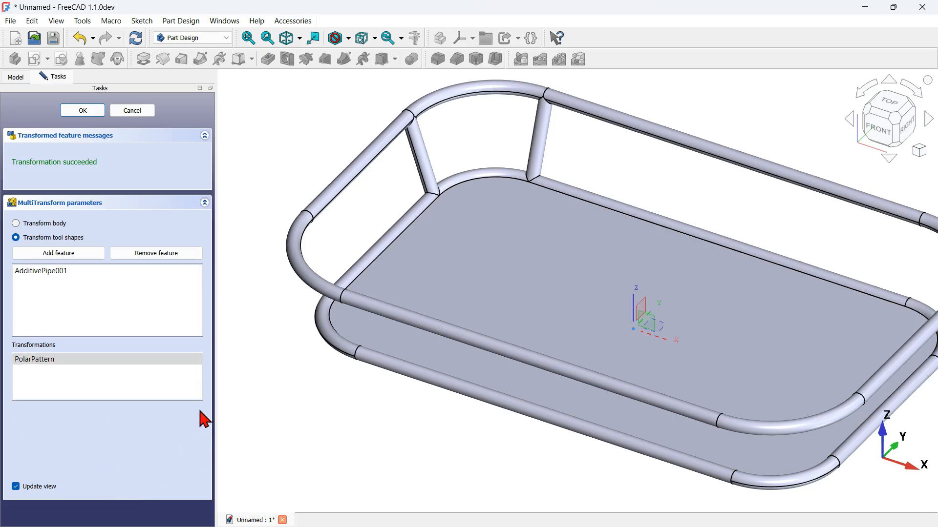
Step: Add a mirrored transformation about the base YZ plane to copy the strut pair to the opposite short side
scroll(355, 434, down, 3)
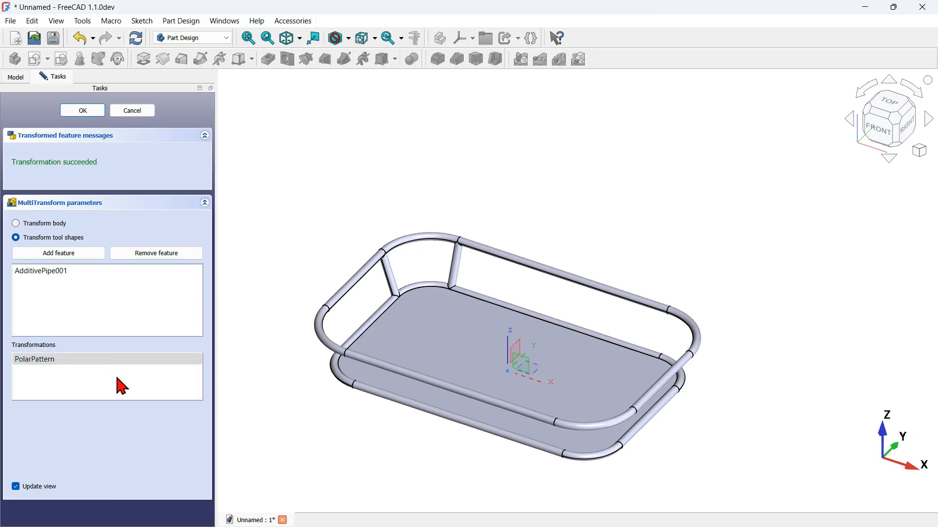
right_click(65, 386)
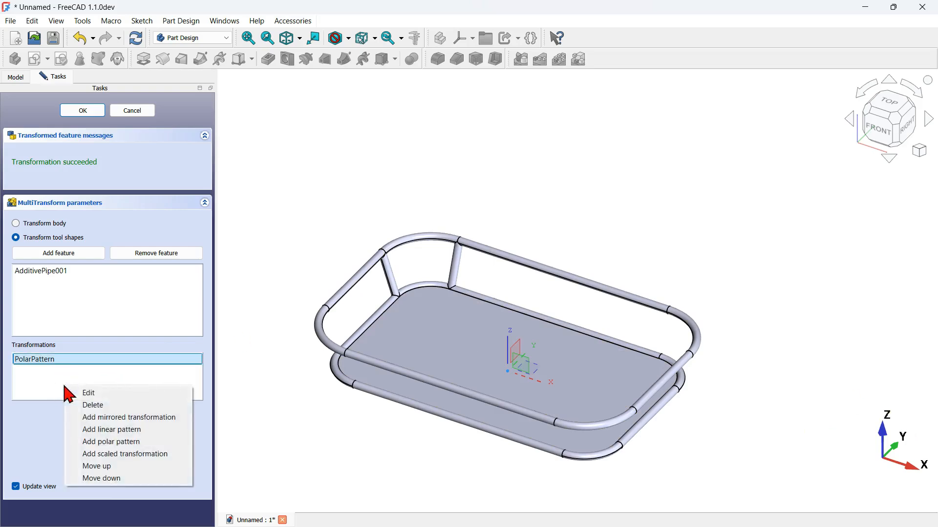
click(146, 417)
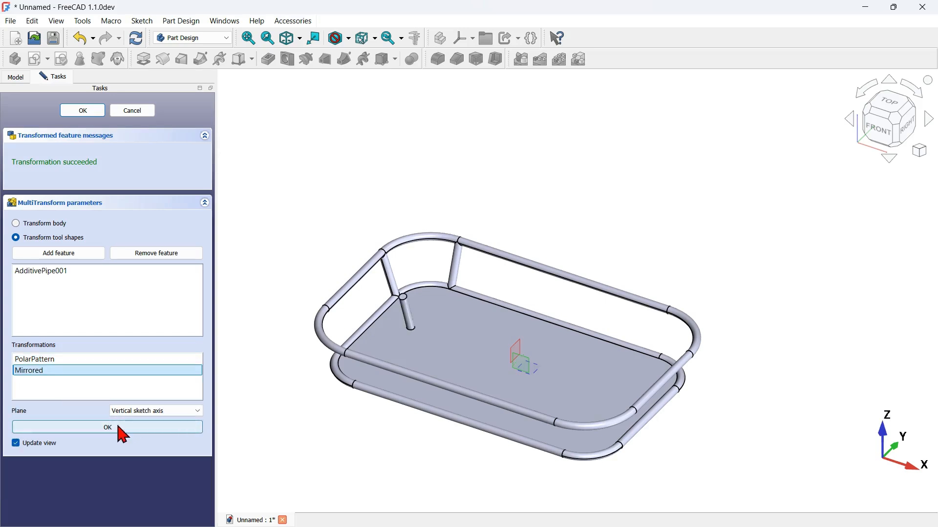
click(160, 414)
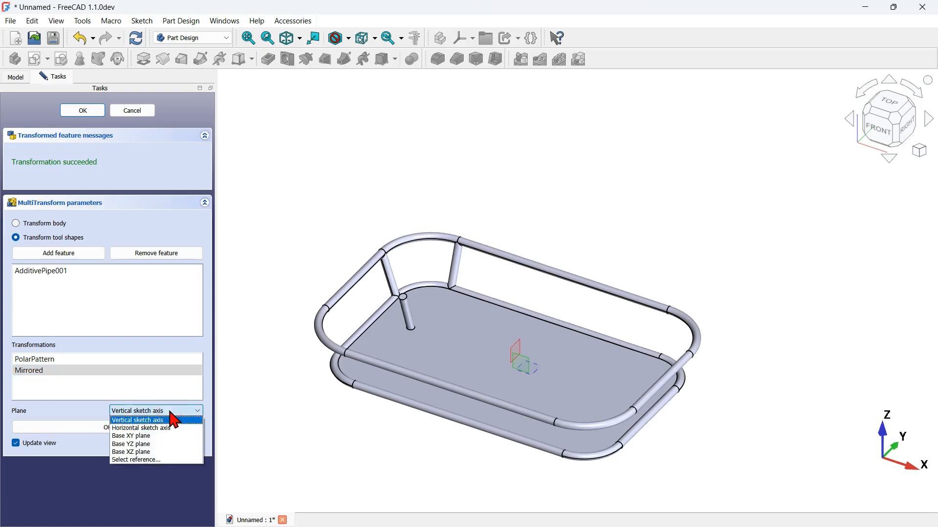
click(149, 444)
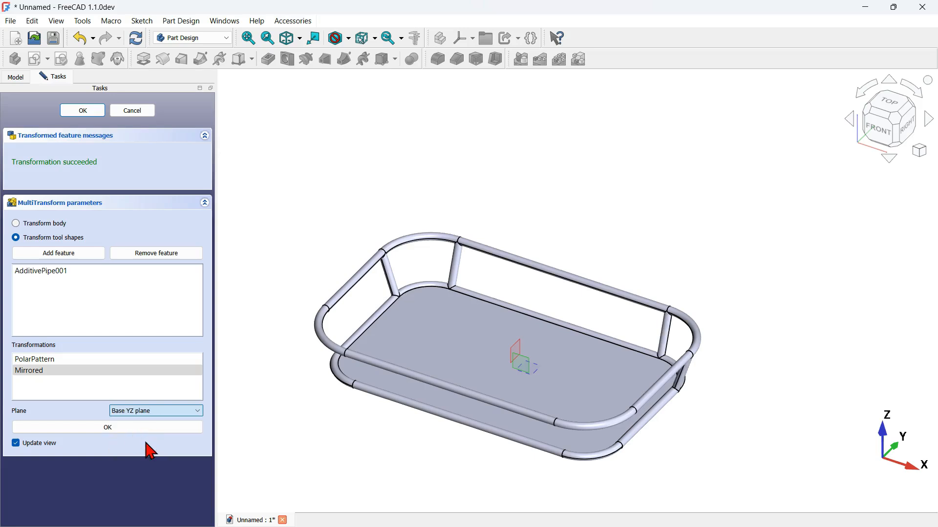
click(117, 429)
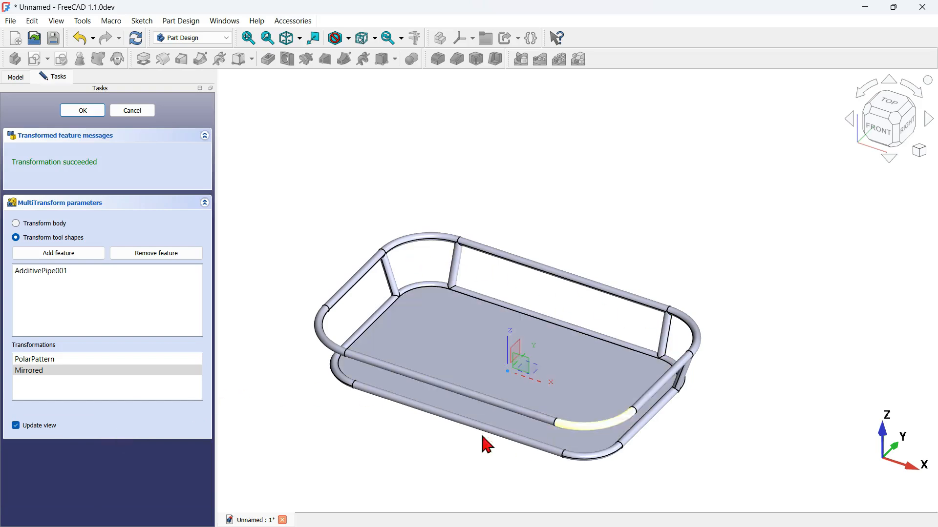
Step: Add a second mirrored transformation about the base XZ plane and finish the MultiTransform
right_click(112, 390)
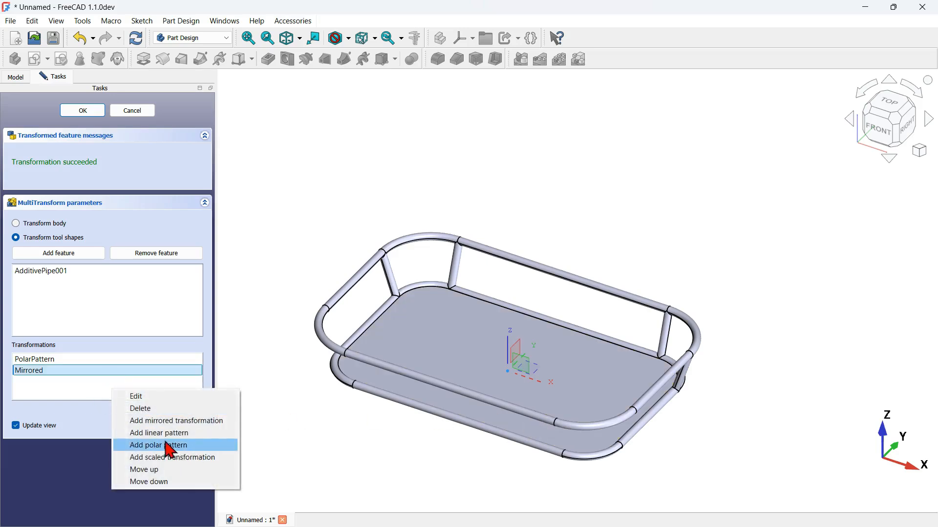
click(217, 420)
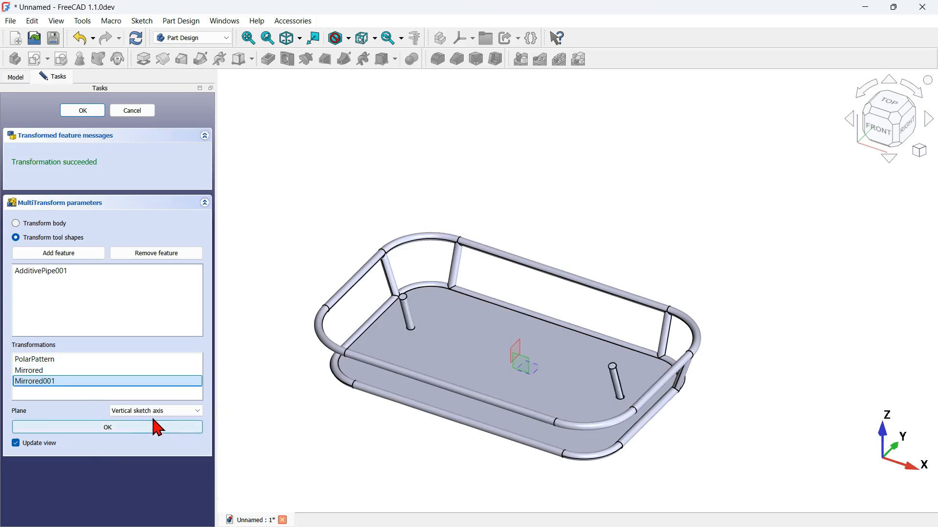
click(166, 411)
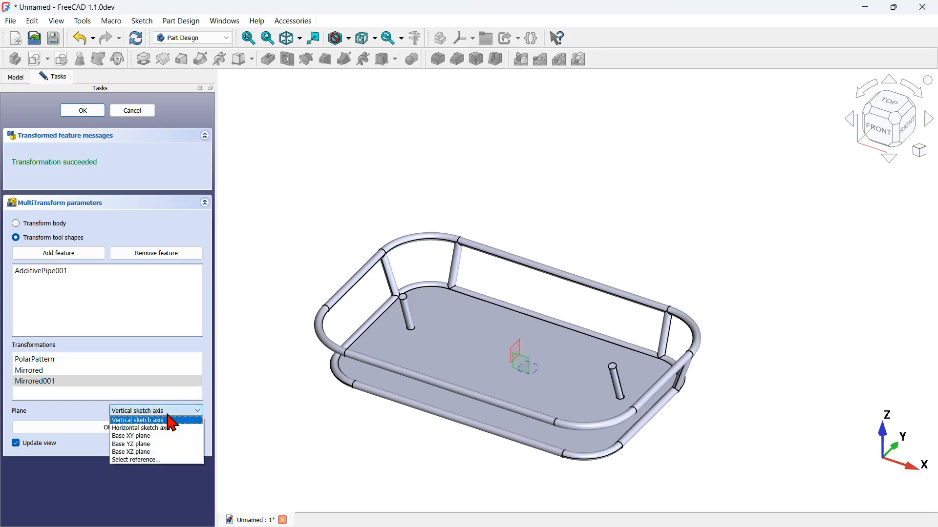
click(139, 452)
click(81, 428)
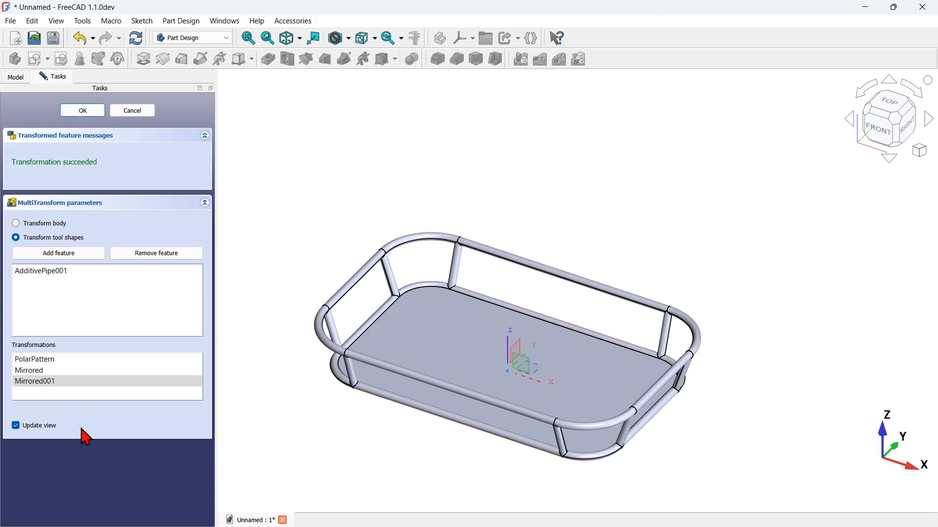
click(83, 111)
Step: Hide the body's origin and collapse the Pad in the model tree
mouse_move(463, 254)
middle_down()
mouse_move(465, 295)
mouse_move(473, 257)
middle_up()
scroll(510, 378, up, 3)
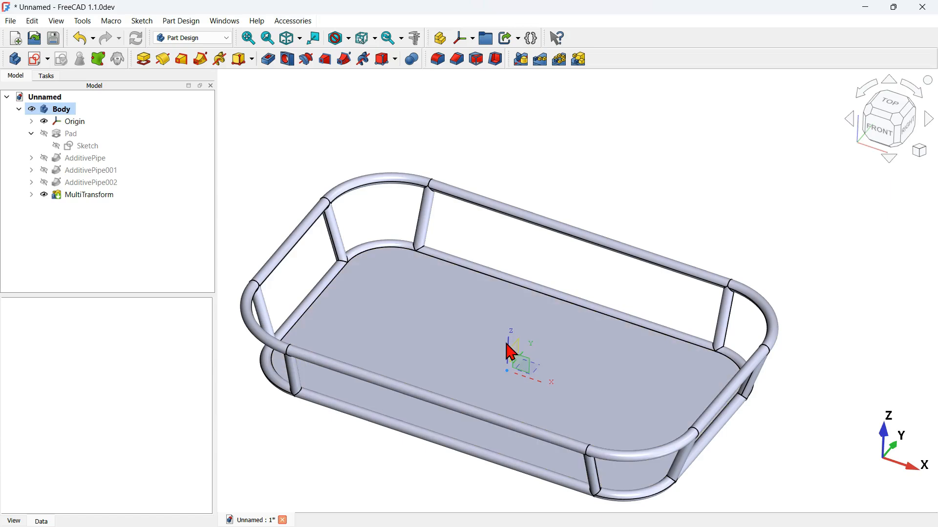
click(75, 122)
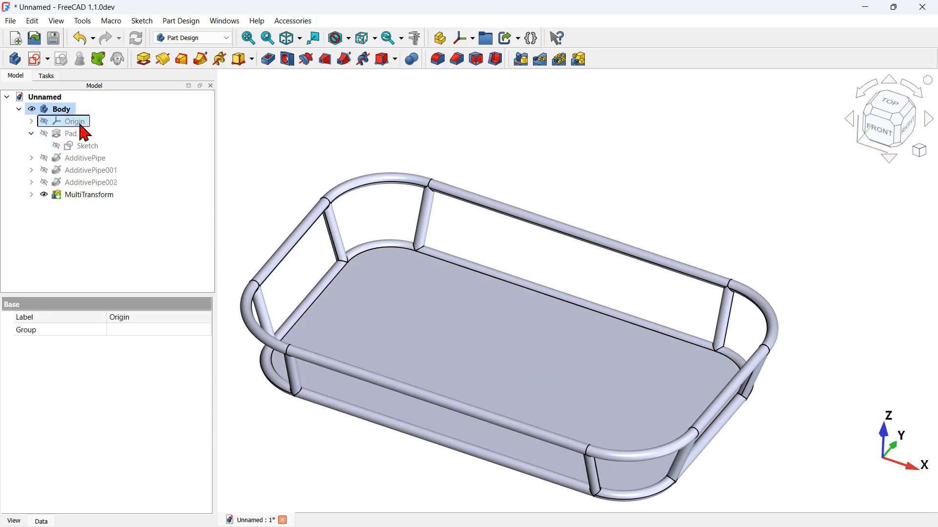
click(446, 162)
click(25, 133)
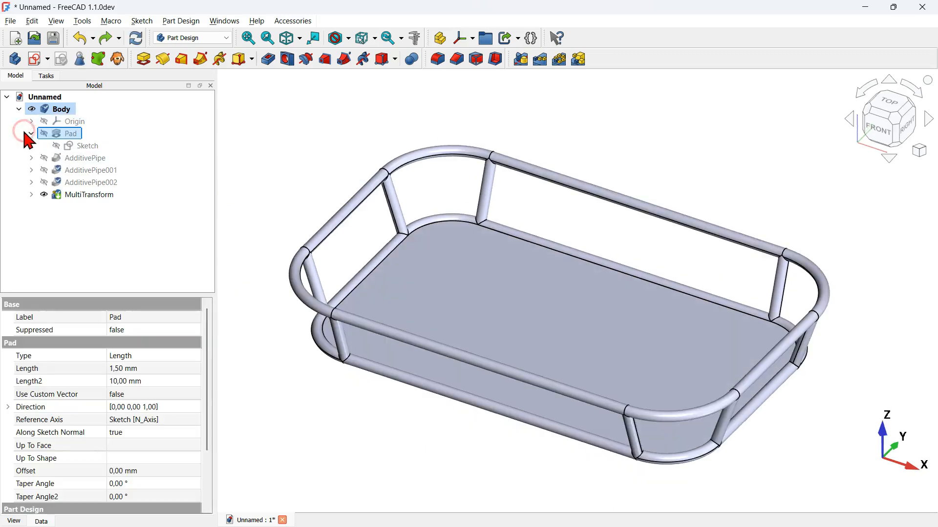
click(31, 133)
click(389, 141)
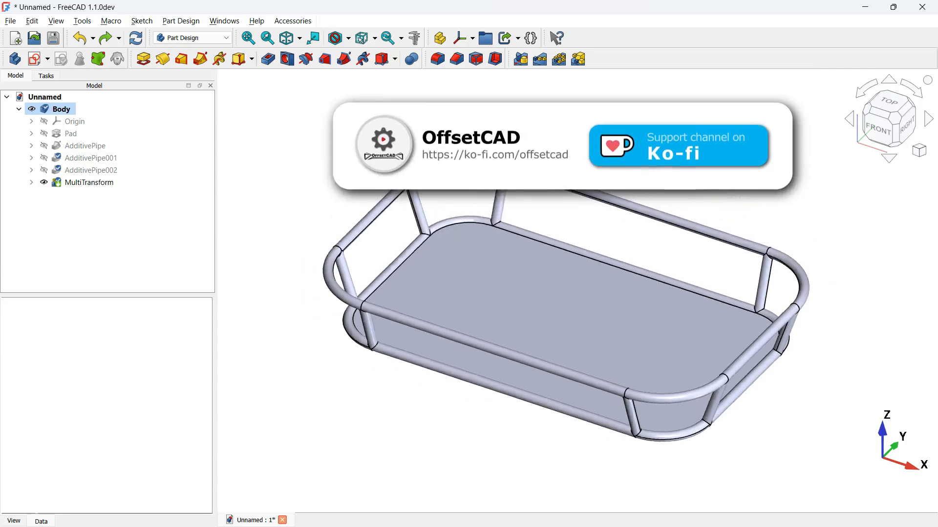
Step: Examine the finished tray with its rim and corner struts from several angles
middle_drag(552, 293, 630, 286)
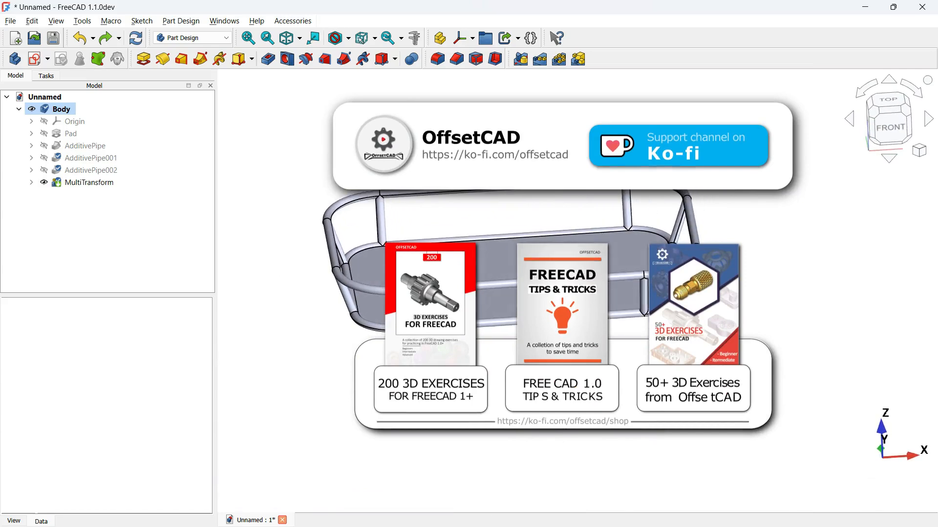
middle_drag(718, 236, 746, 259)
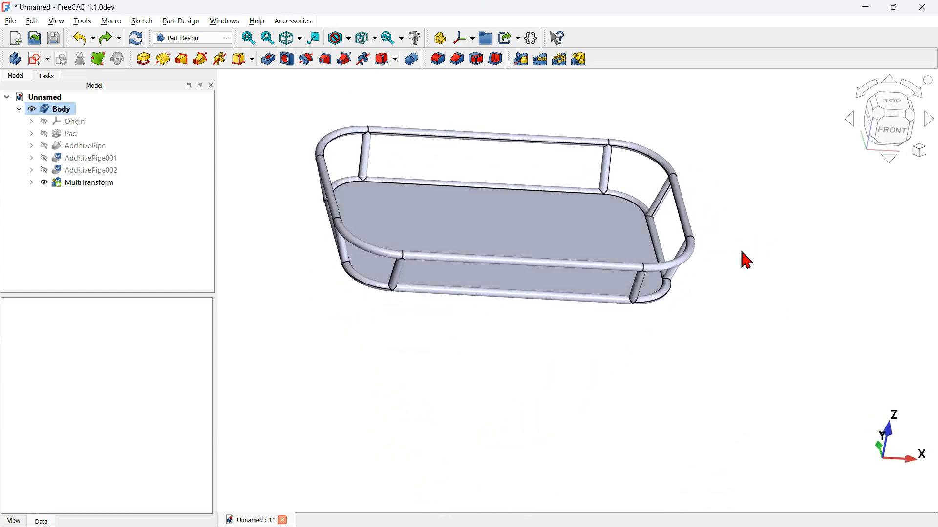
scroll(747, 261, up, 3)
key(v)
key(f)
scroll(784, 275, up, 3)
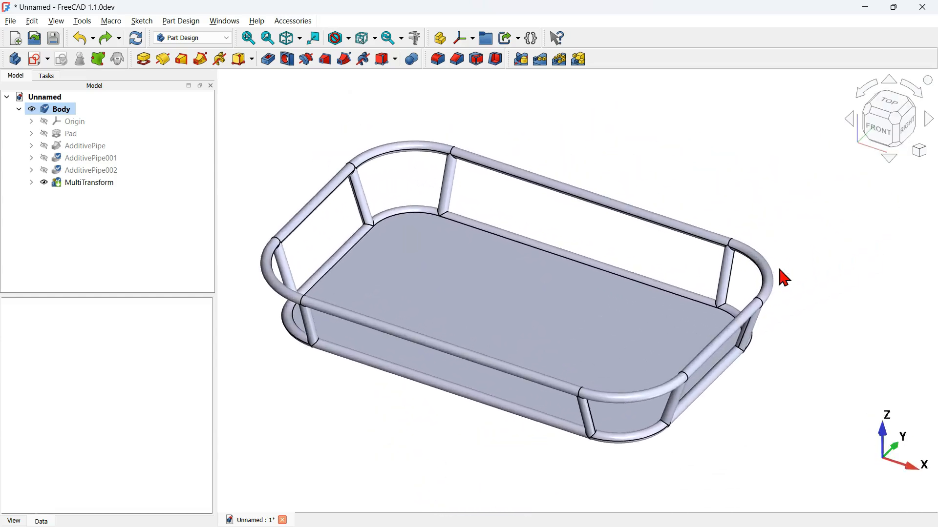
mouse_move(683, 165)
middle_down()
mouse_move(624, 203)
mouse_move(594, 274)
mouse_move(672, 166)
mouse_move(670, 173)
middle_up()
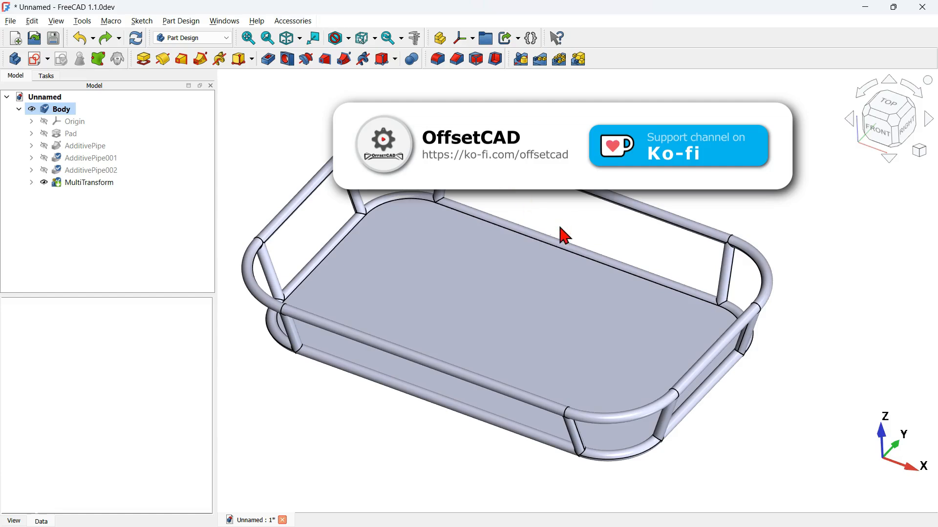
scroll(563, 235, down, 2)
middle_drag(770, 337, 502, 302)
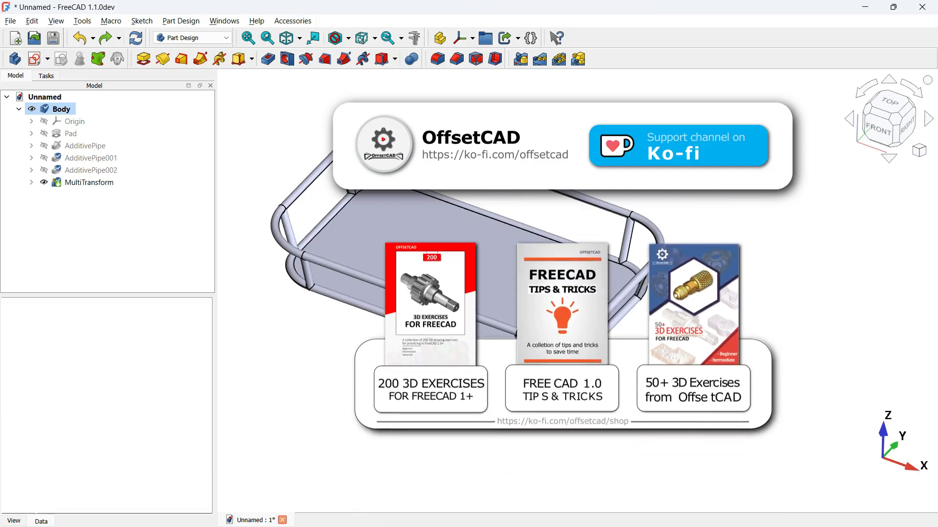
middle_drag(537, 312, 494, 293)
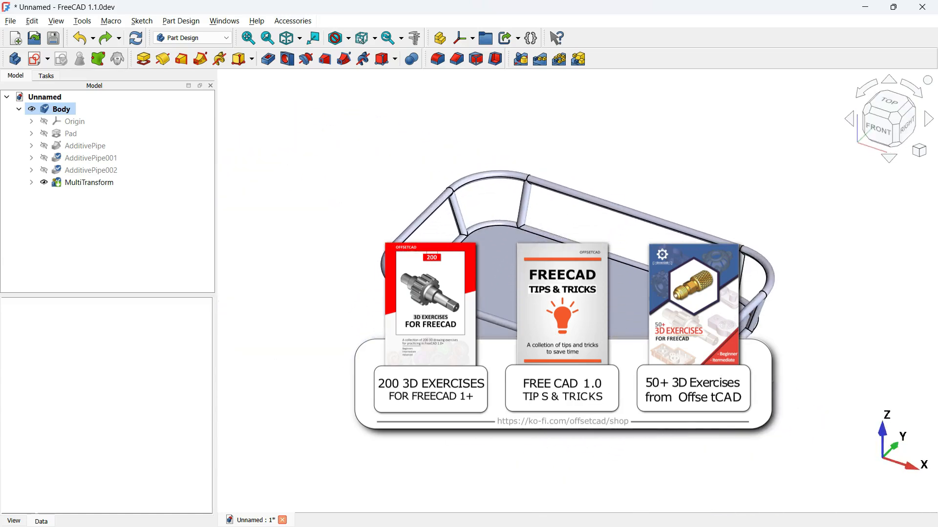